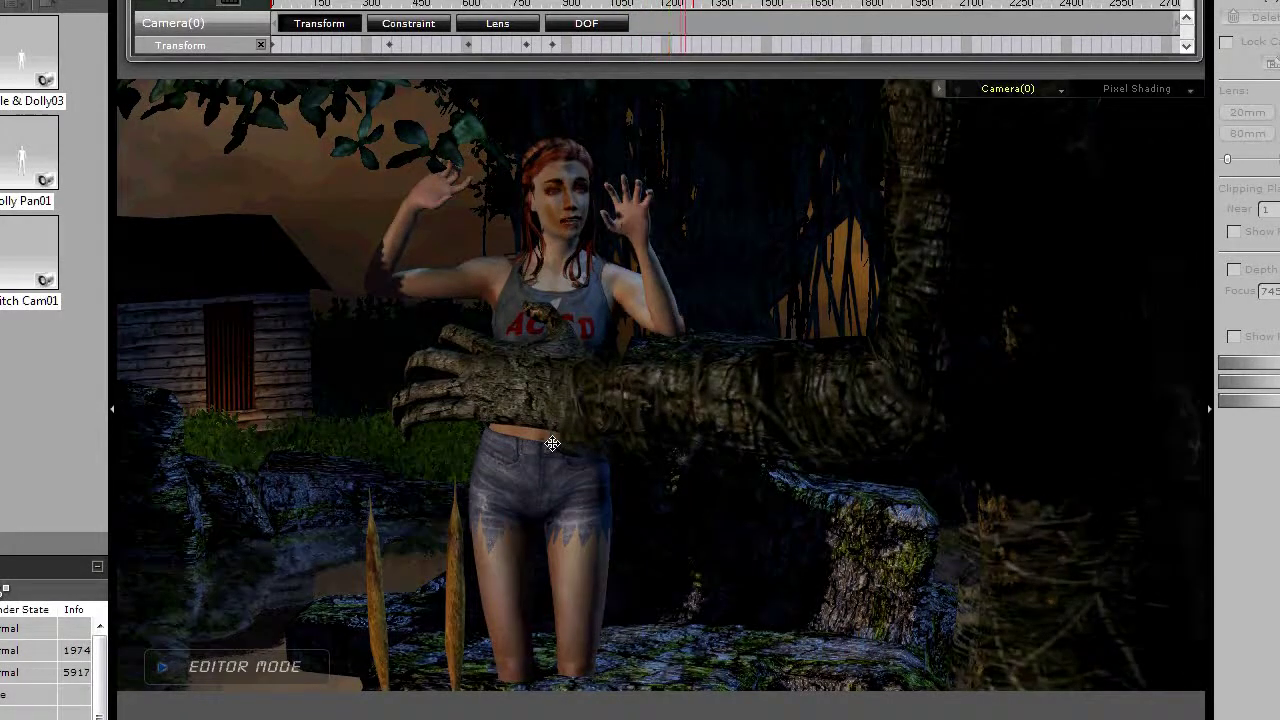
# - Halt the playing Camera(0) shot with the spacebar
pyautogui.press('space')
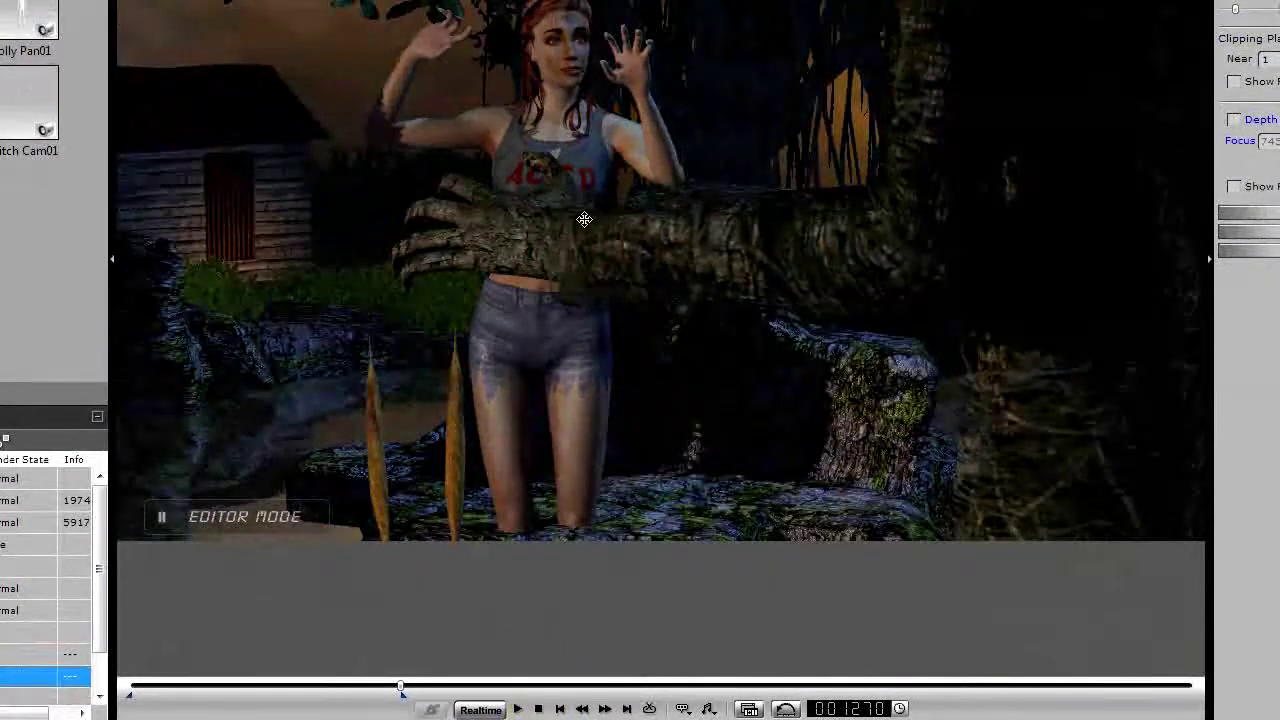
# - Rewind to the opening fern shot, enable Depth of Field on Camera(0), and start Pick Target
pyautogui.click(538, 709)
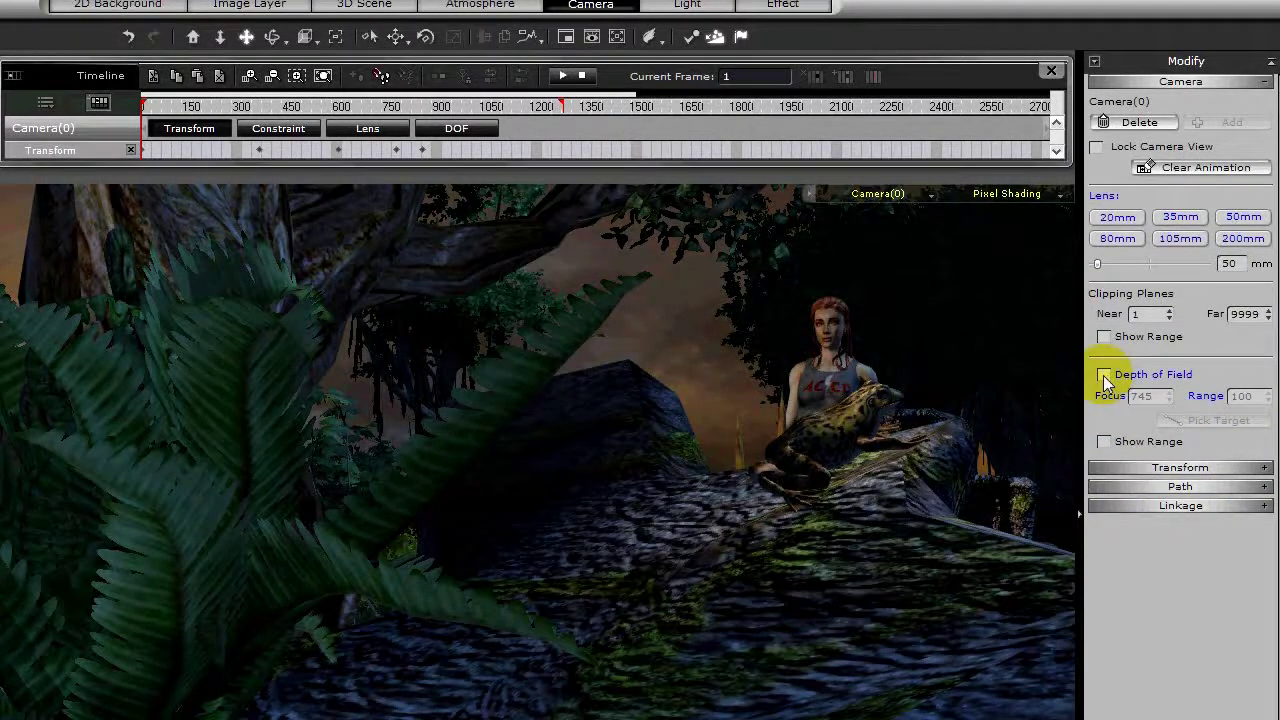
pyautogui.click(1104, 376)
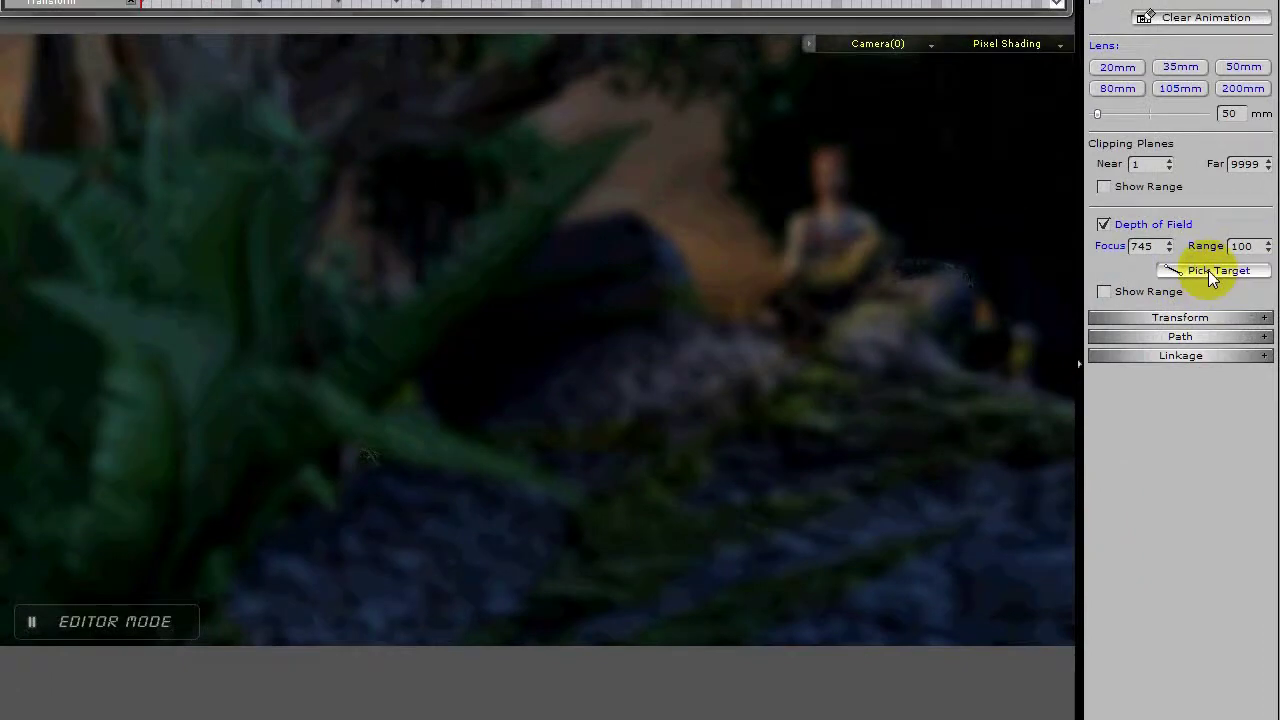
pyautogui.click(1202, 272)
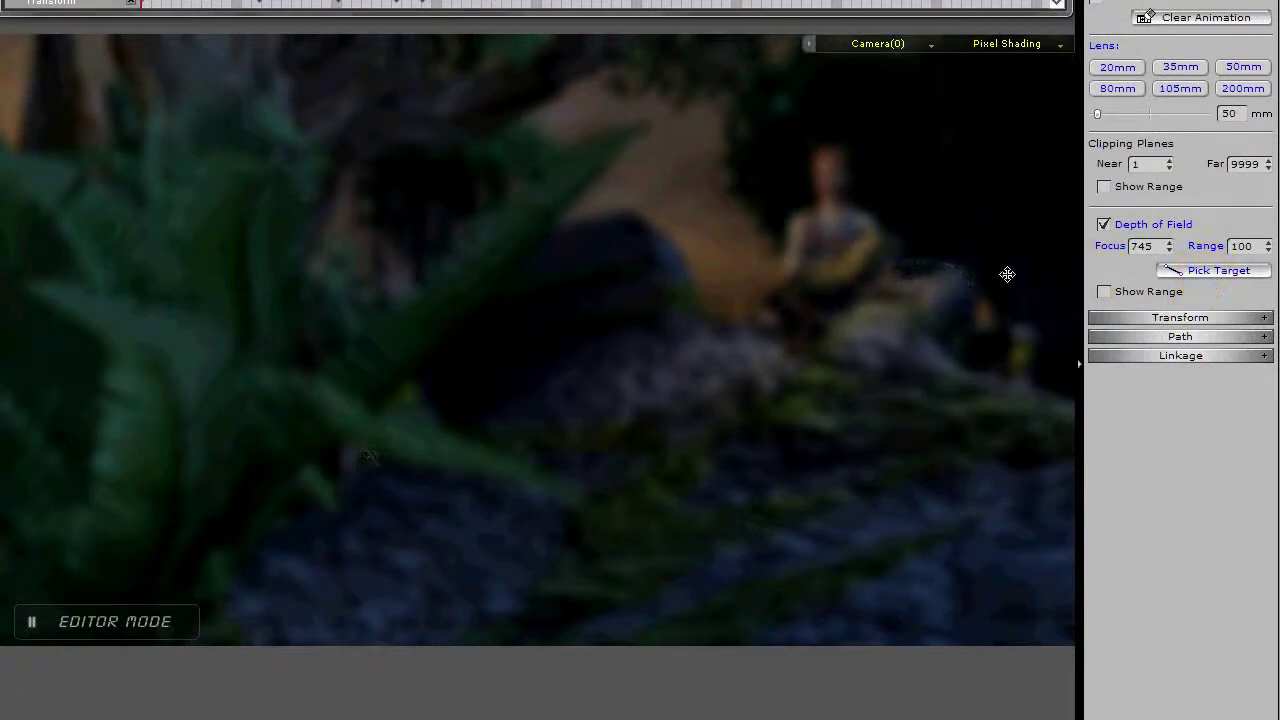
# - Narrow the camera's depth-of-field range to 30
pyautogui.click(1241, 250)
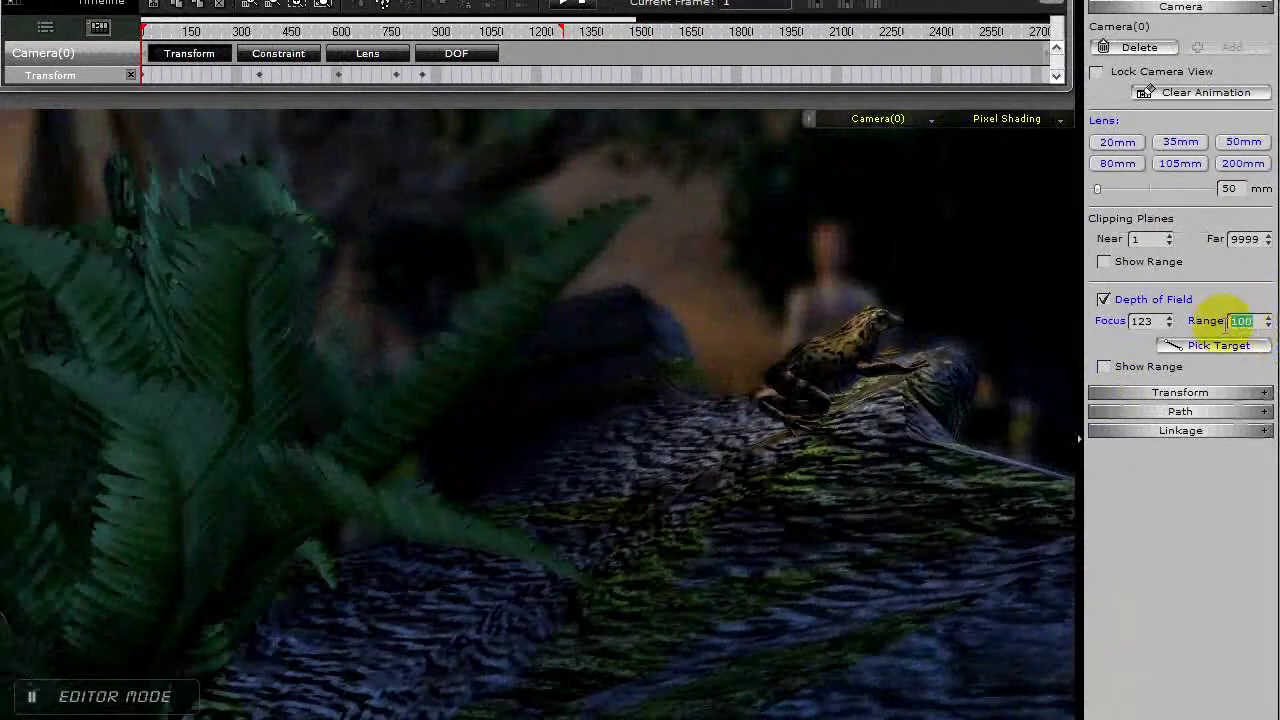
pyautogui.doubleClick(1250, 321)
pyautogui.write('30')
pyautogui.press('Return')
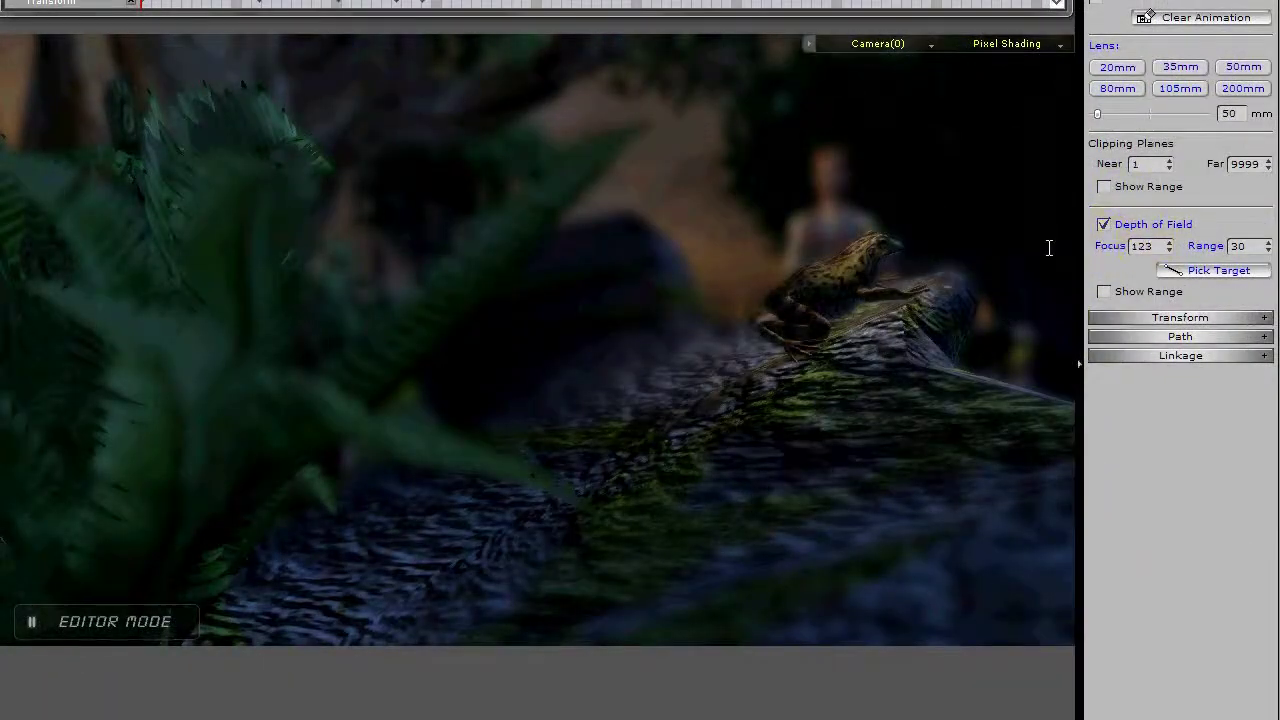
# - Pick a focus point in the scene and set the focus distance to 100
pyautogui.click(1195, 269)
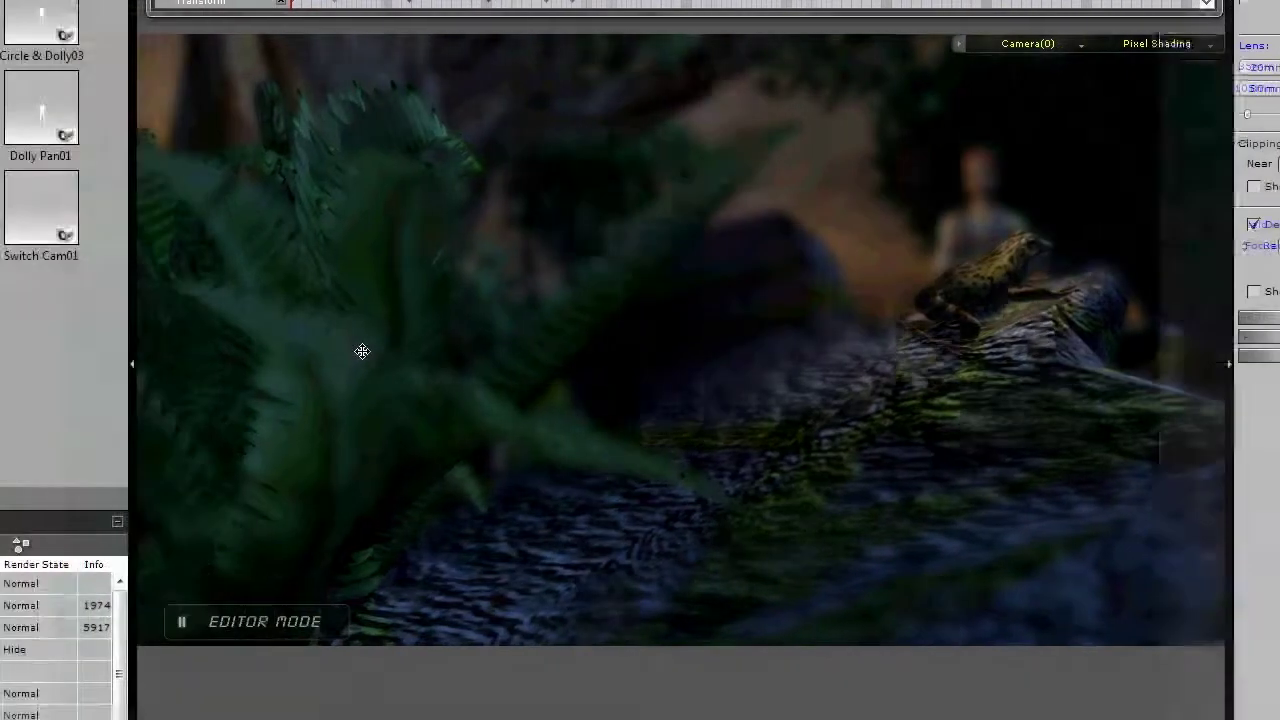
pyautogui.click(291, 351)
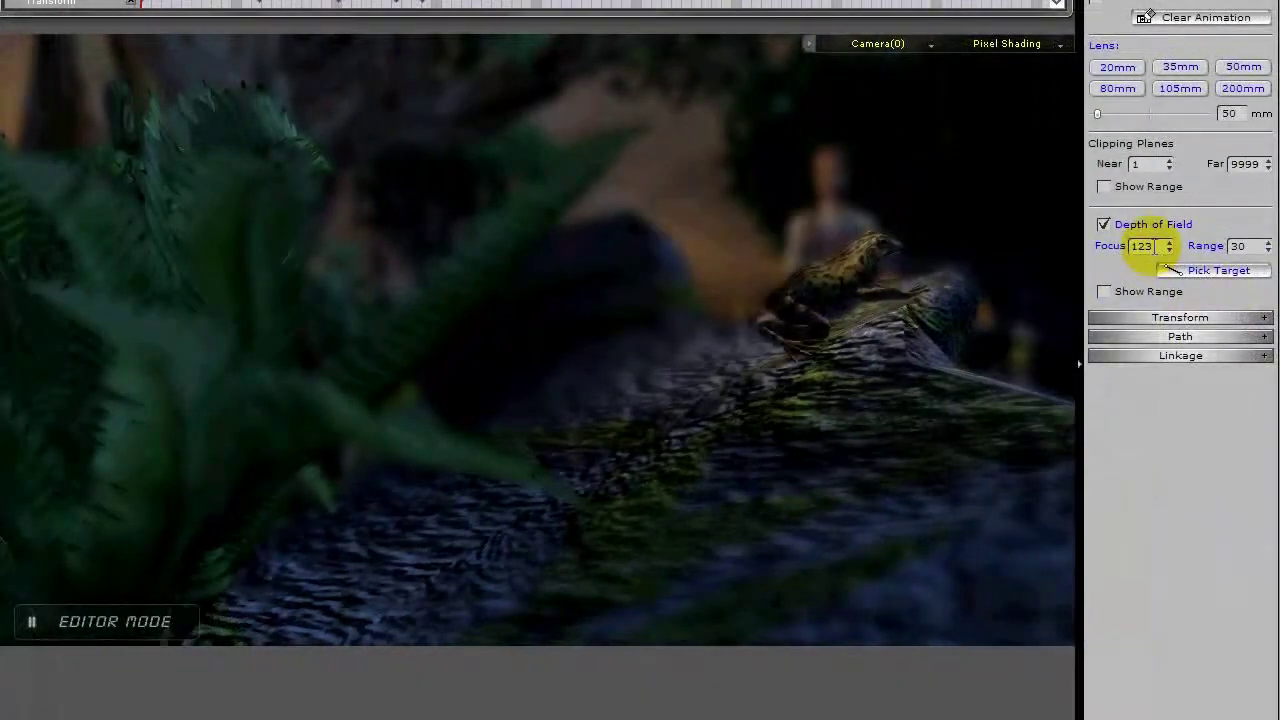
pyautogui.click(1105, 247)
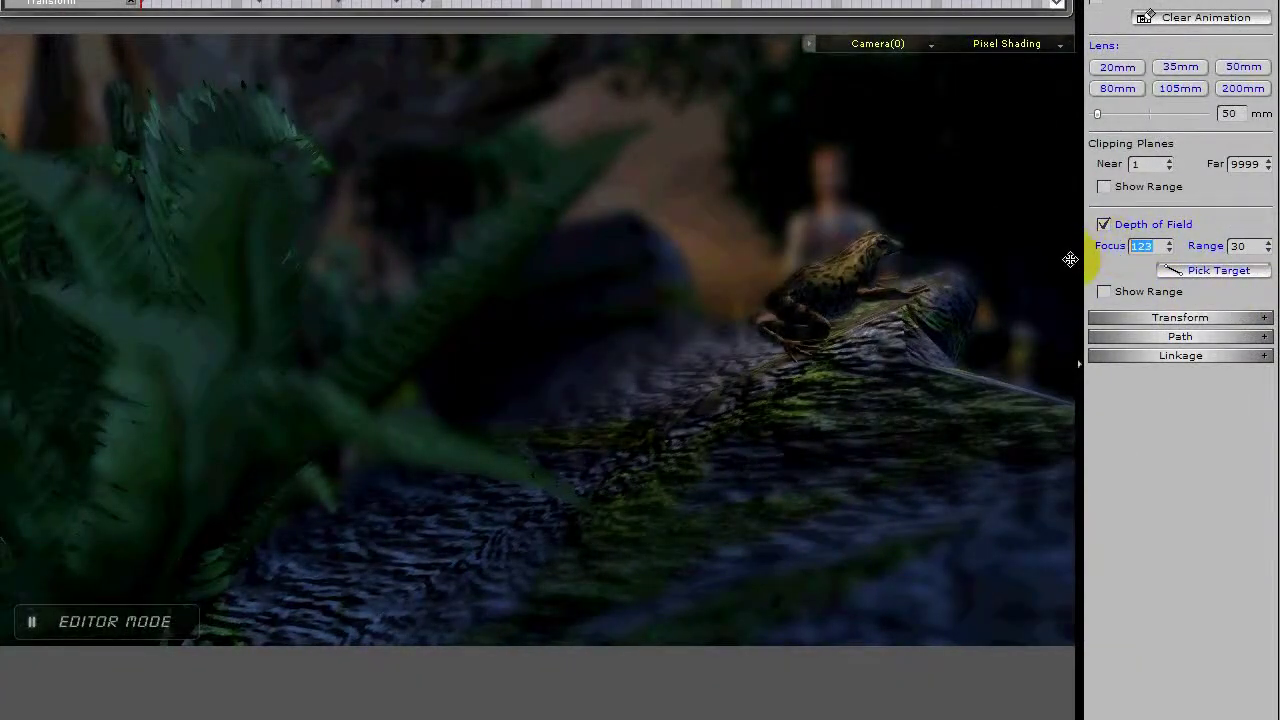
pyautogui.write('100')
pyautogui.press('Return')
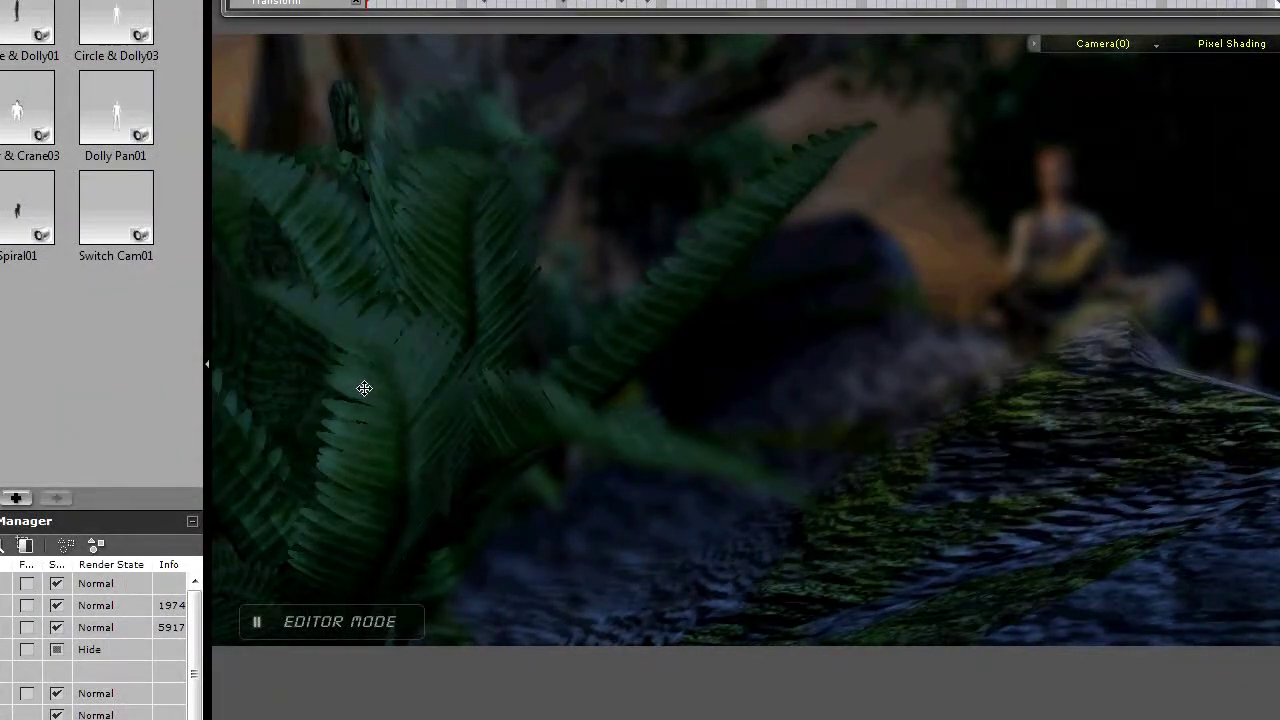
# - At a later frame, pick the frog as the focus target, then resume playback
pyautogui.press('space')
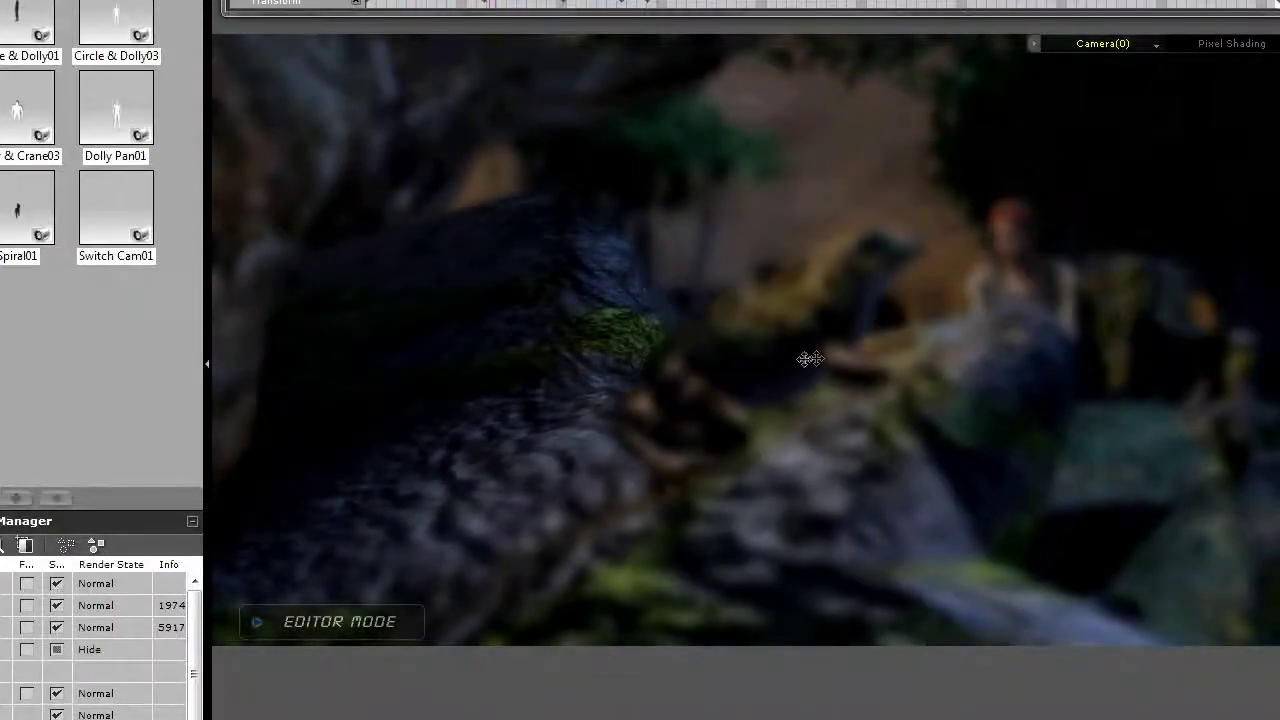
pyautogui.press('space')
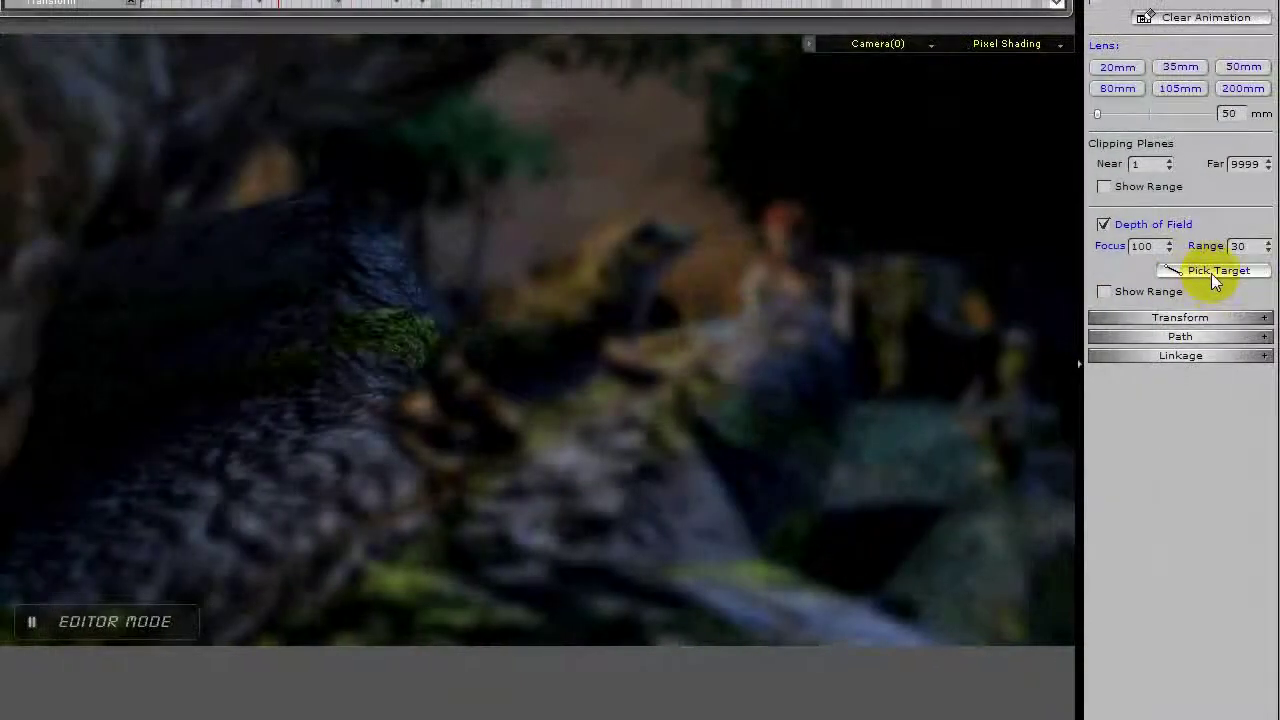
pyautogui.click(1211, 273)
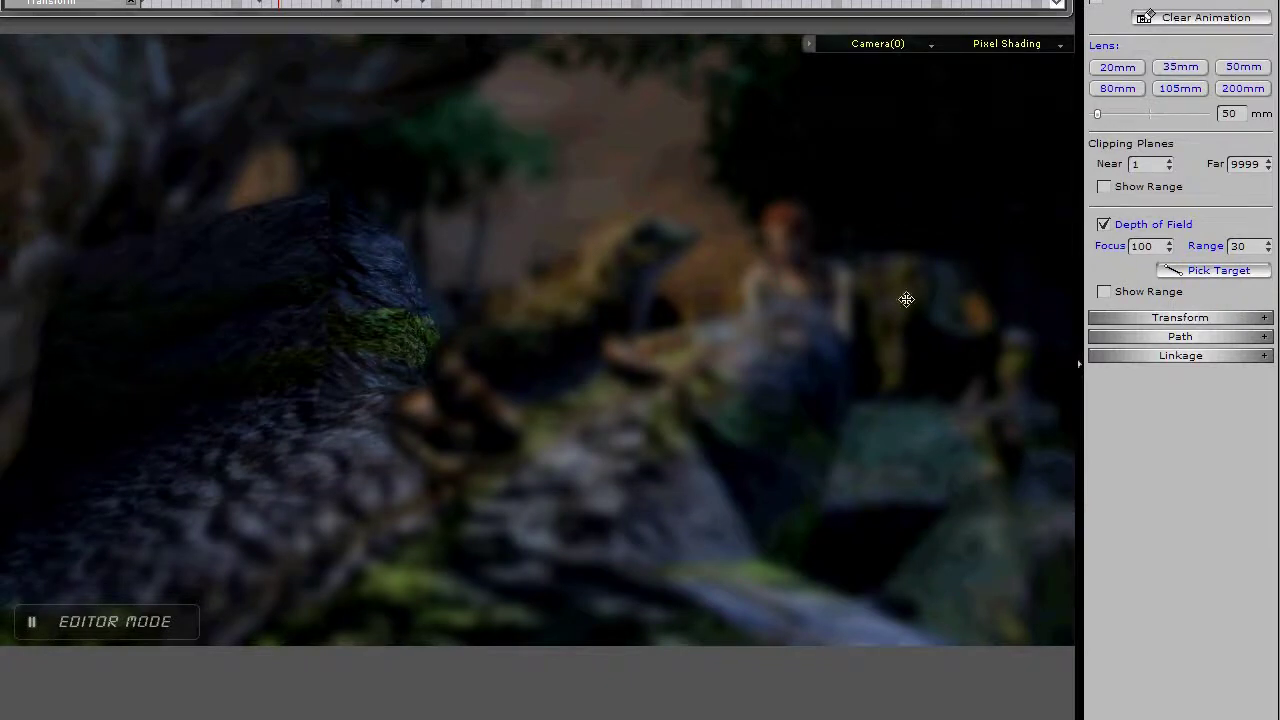
pyautogui.click(1203, 268)
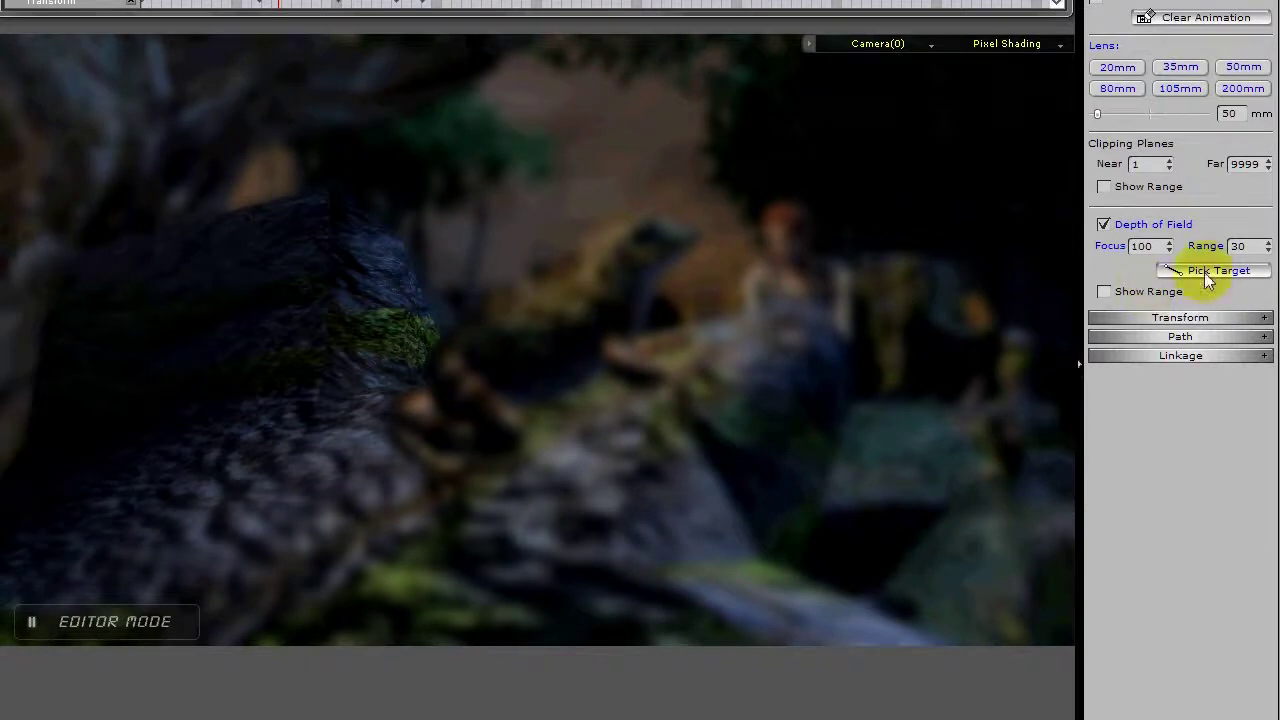
pyautogui.click(575, 303)
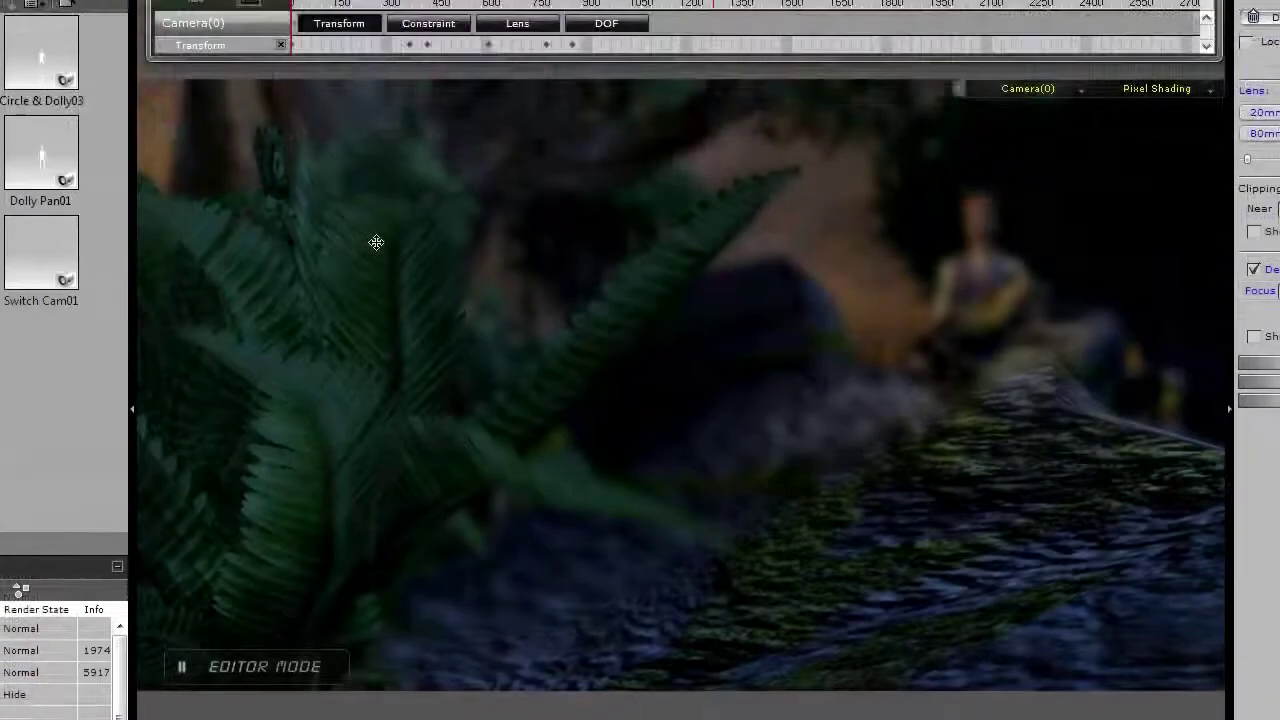
pyautogui.press('space')
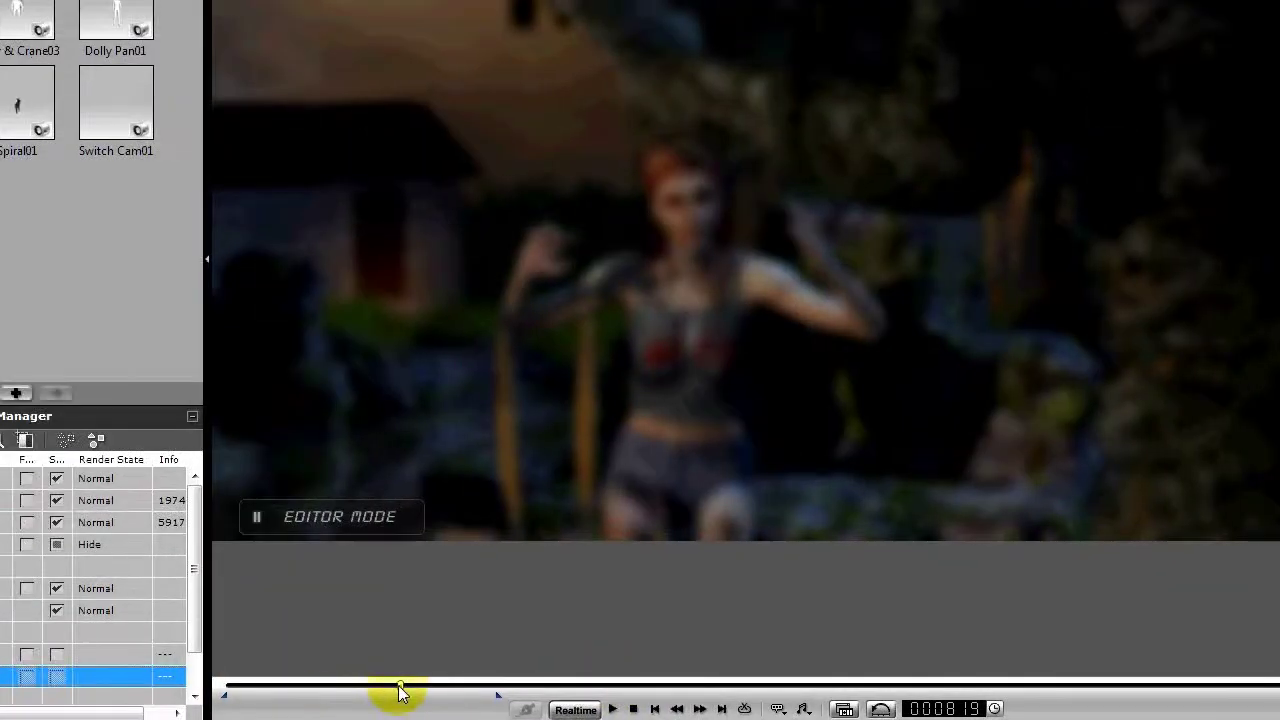
# - Around frame 608, with the woman by the log, widen the DOF range to 500
pyautogui.moveTo(396, 692); pyautogui.dragTo(363, 688)
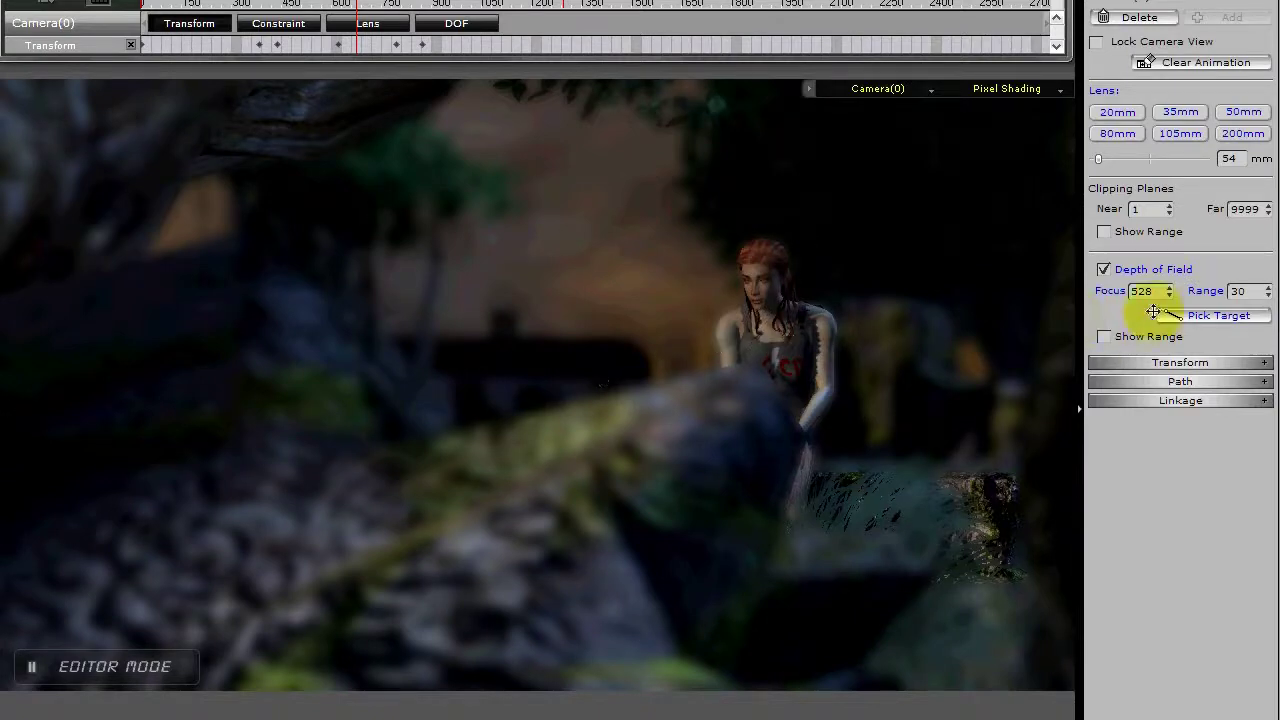
pyautogui.doubleClick(1252, 290)
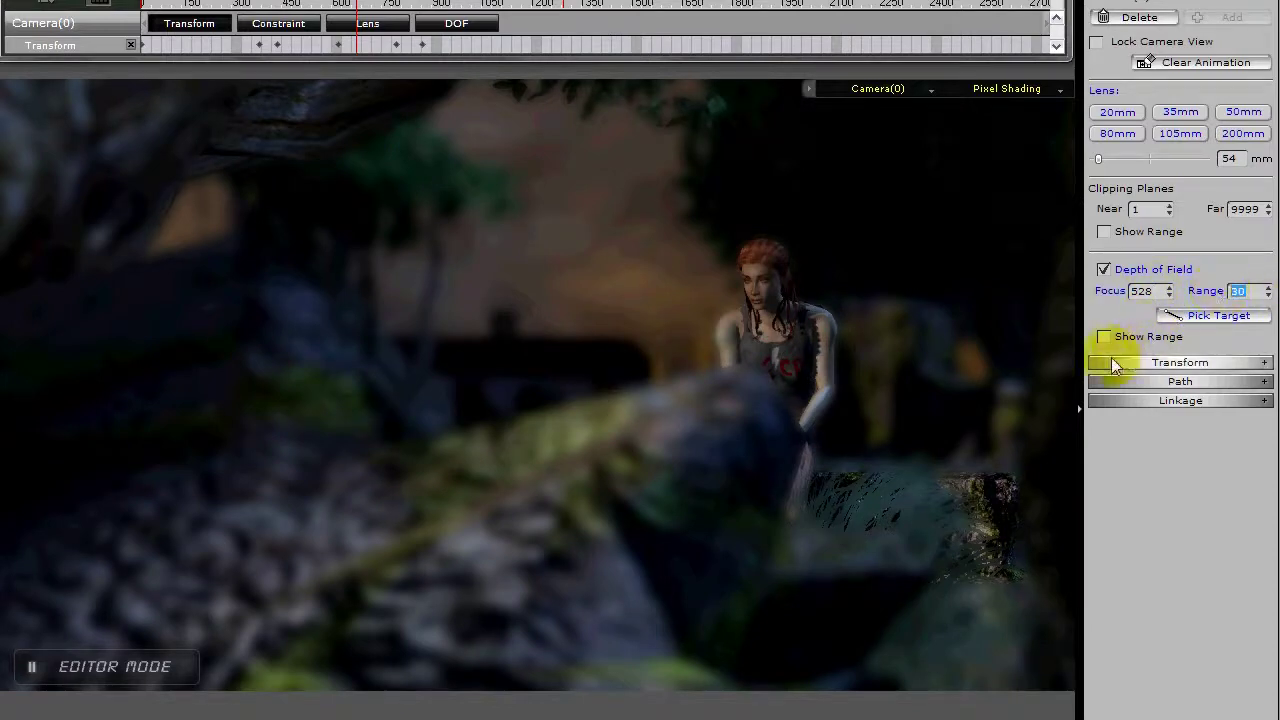
pyautogui.write('500')
pyautogui.press('Return')
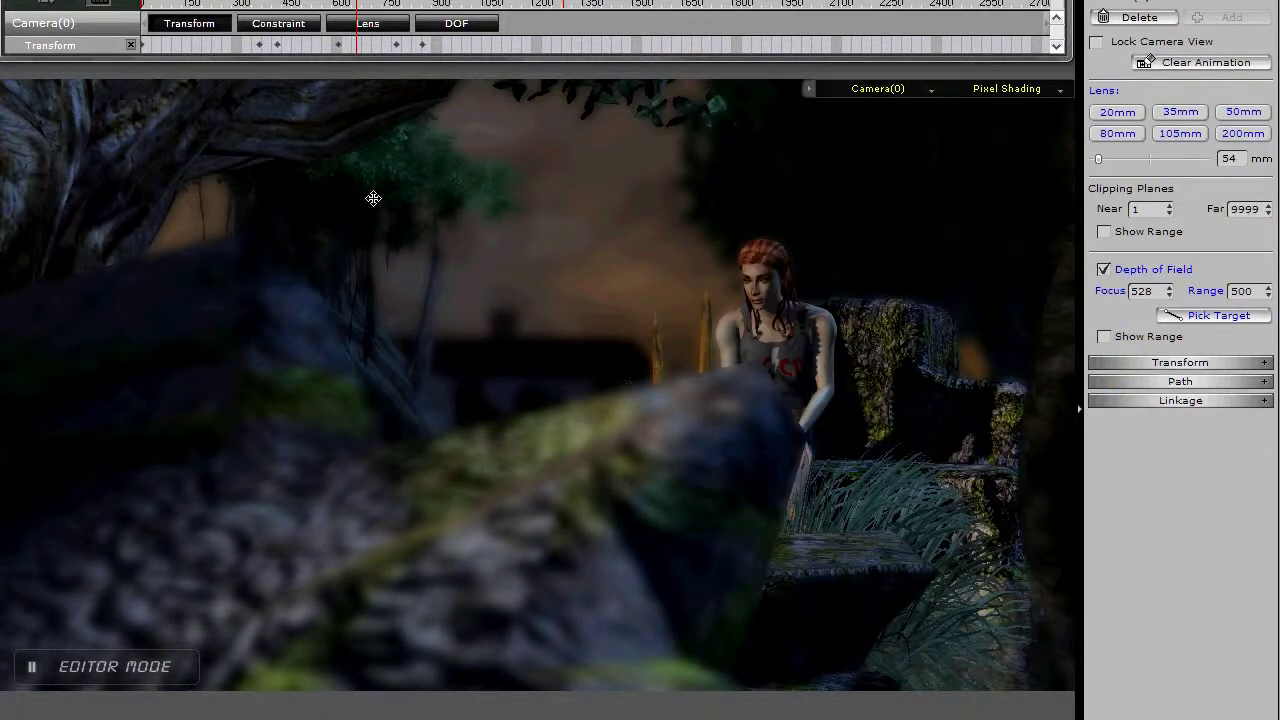
pyautogui.click(1266, 290)
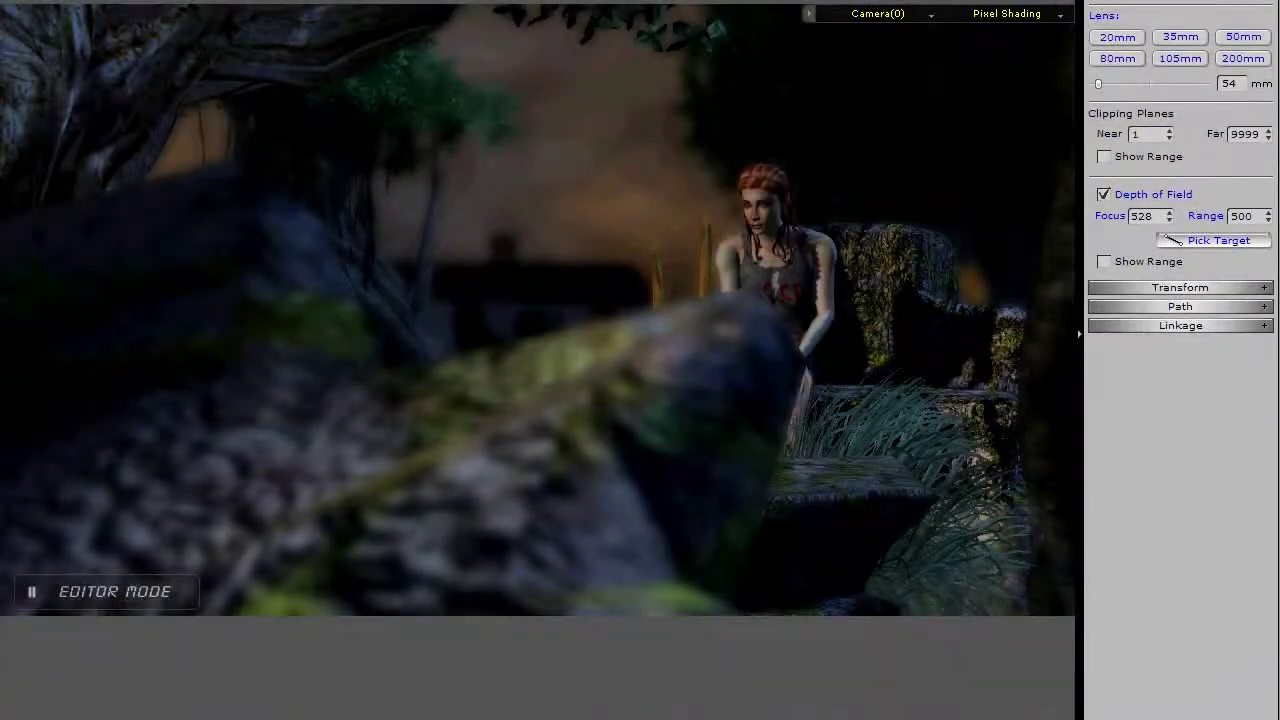
# - Rewind the shot to frame 0 and play it through again
pyautogui.click(408, 708)
pyautogui.click(408, 708)
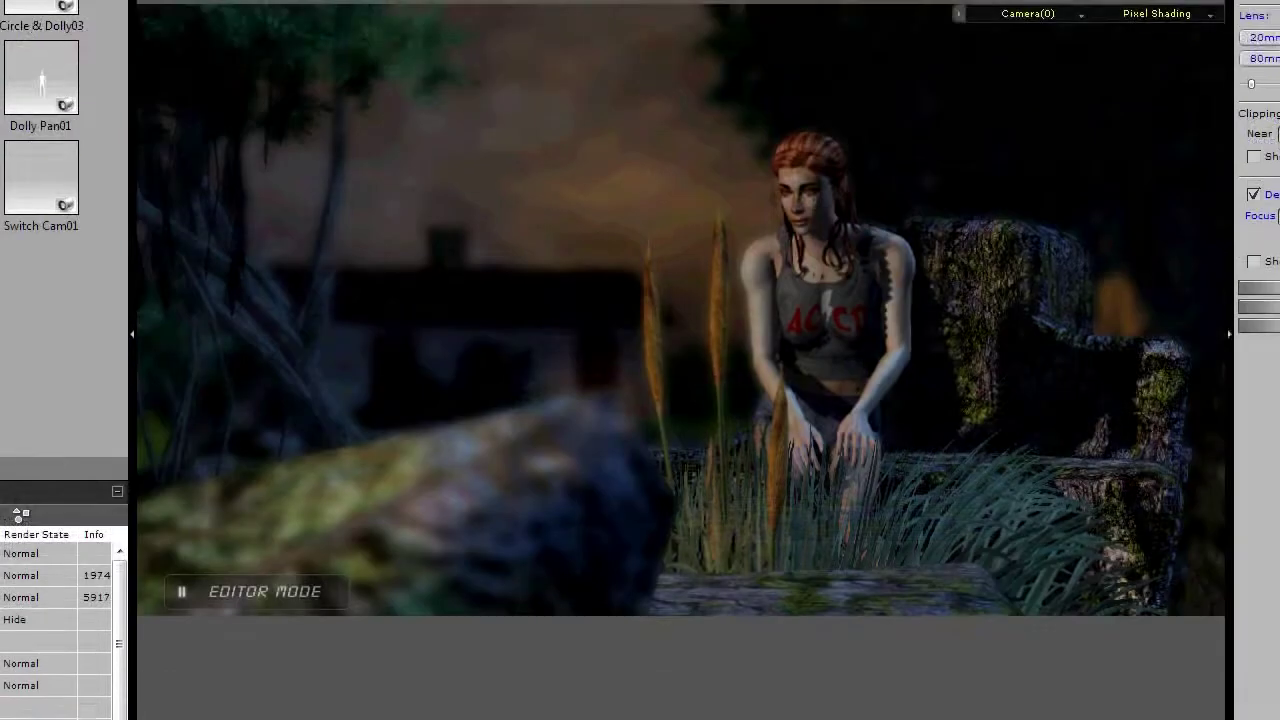
# - Show the DOF keyframe track and preview the shot from the frog focus key near frame 412
pyautogui.click(516, 28)
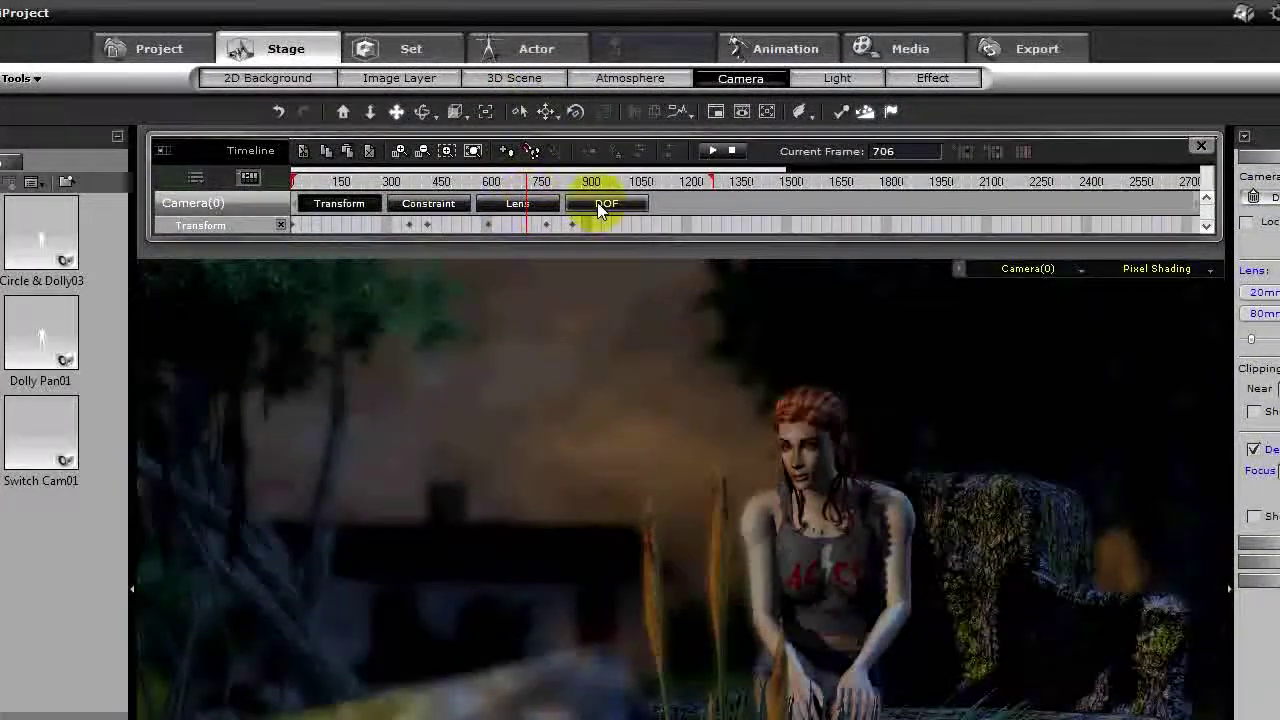
pyautogui.click(600, 176)
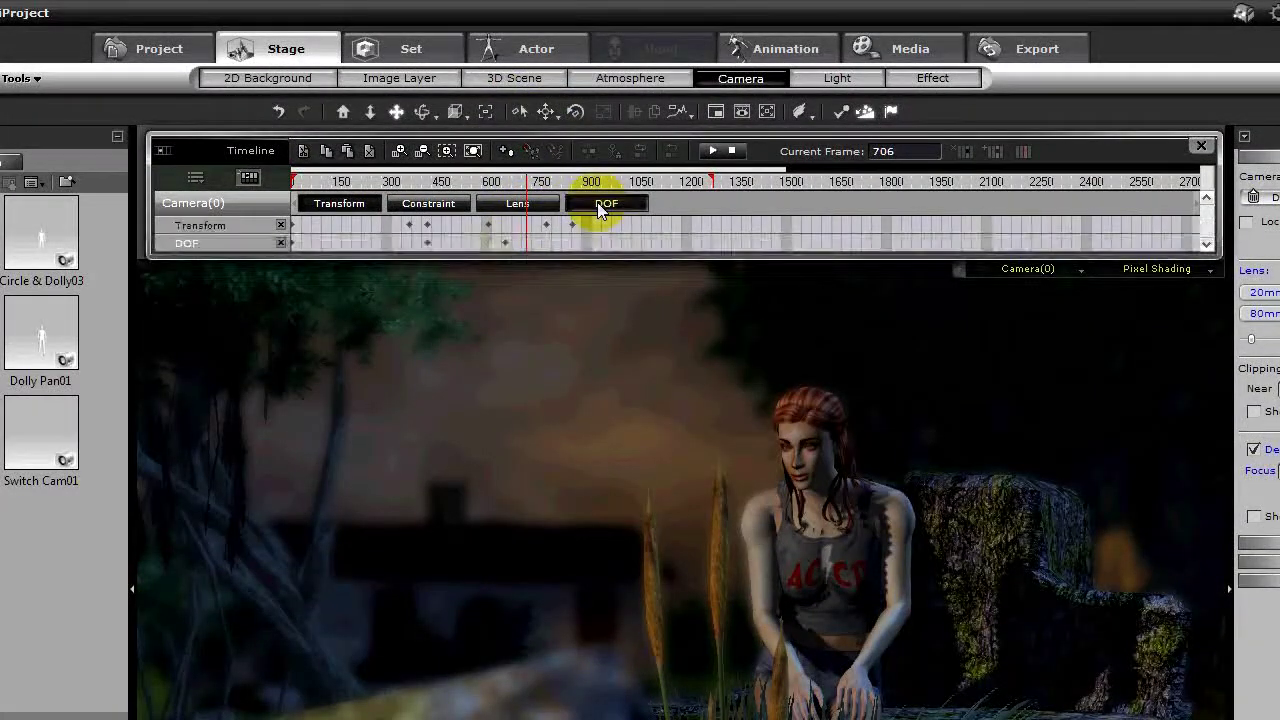
pyautogui.click(427, 243)
pyautogui.moveTo(427, 247); pyautogui.dragTo(436, 244)
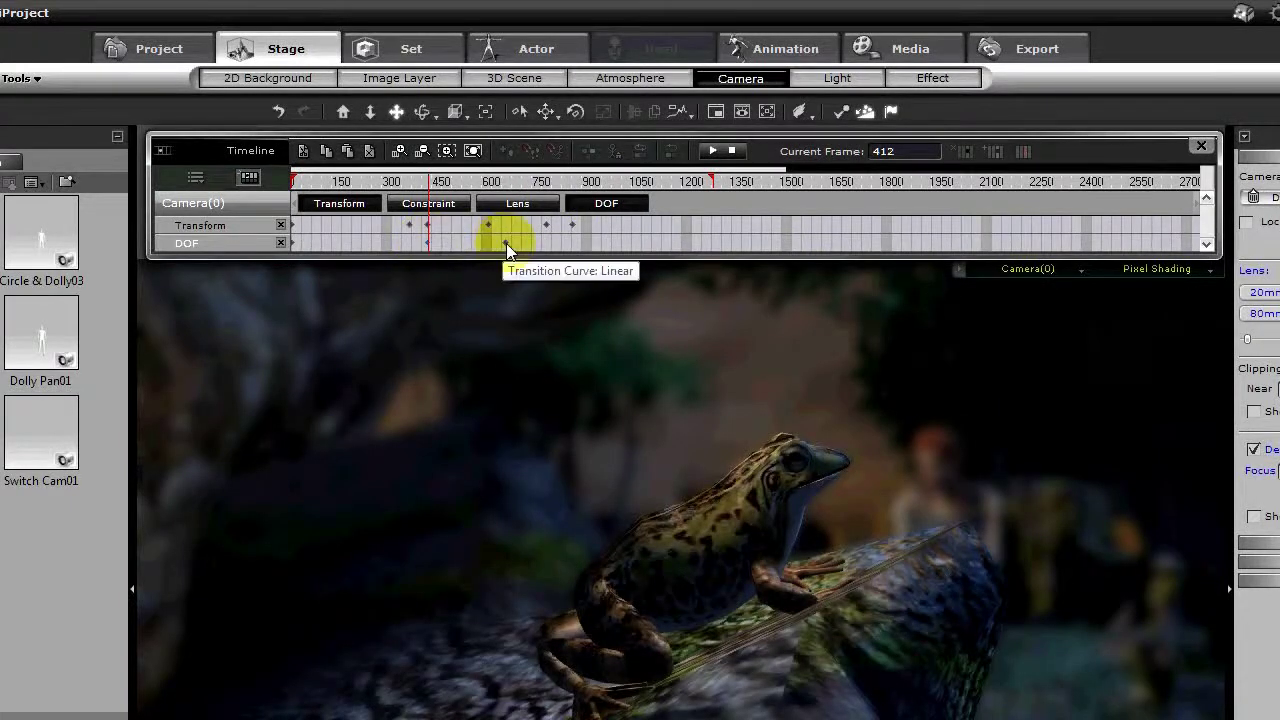
pyautogui.press('space')
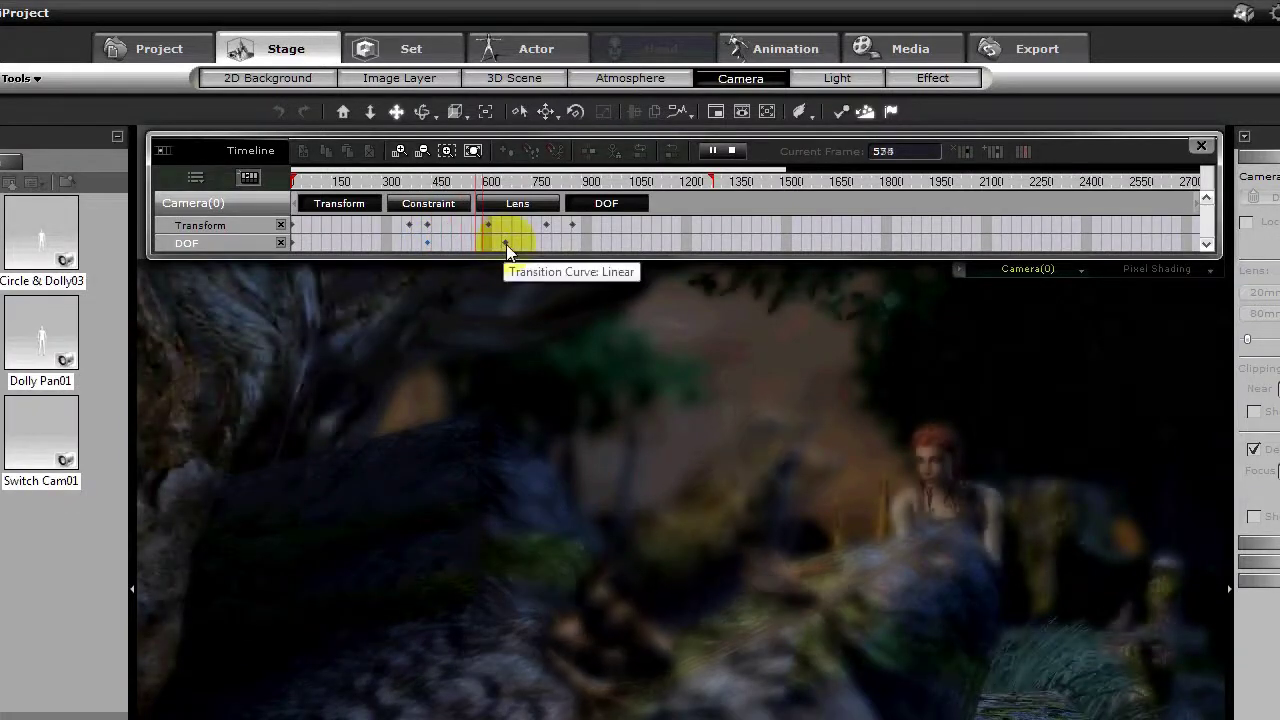
pyautogui.click(426, 242)
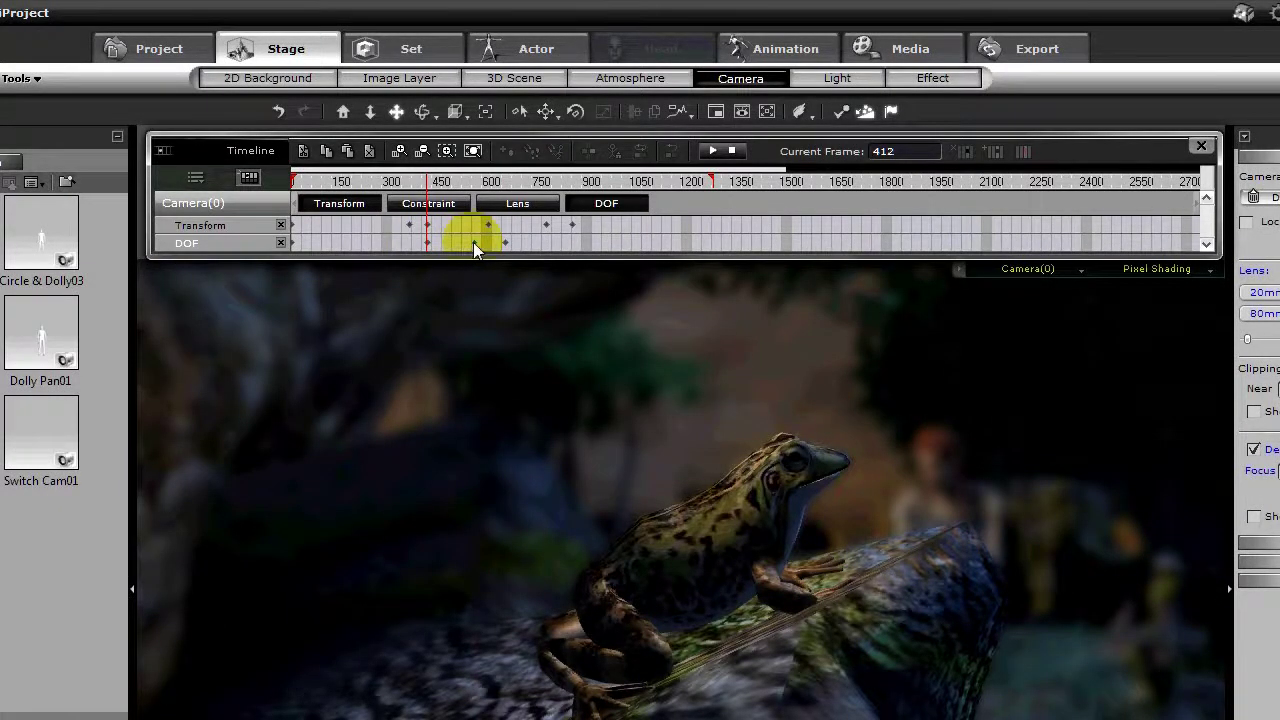
# - Replay the focus shift from the frog key to the woman's key, stopping at frame 1030
pyautogui.click(473, 242)
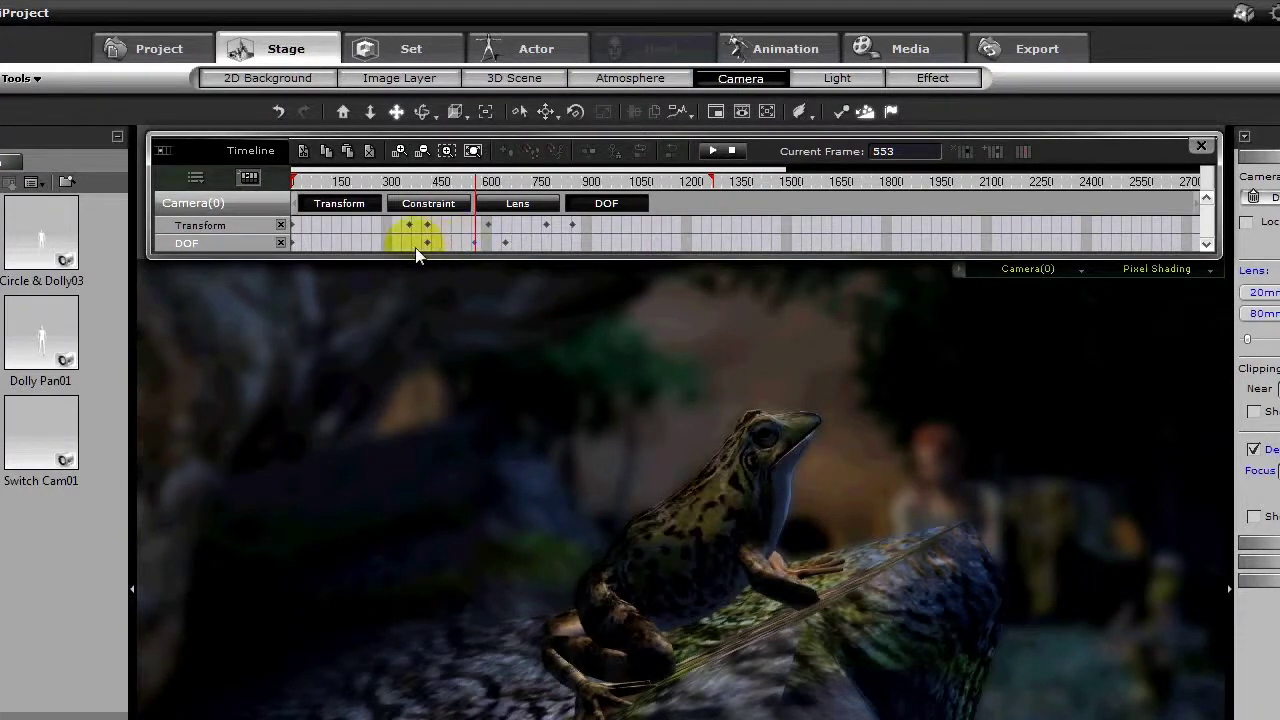
pyautogui.click(424, 246)
pyautogui.press('space')
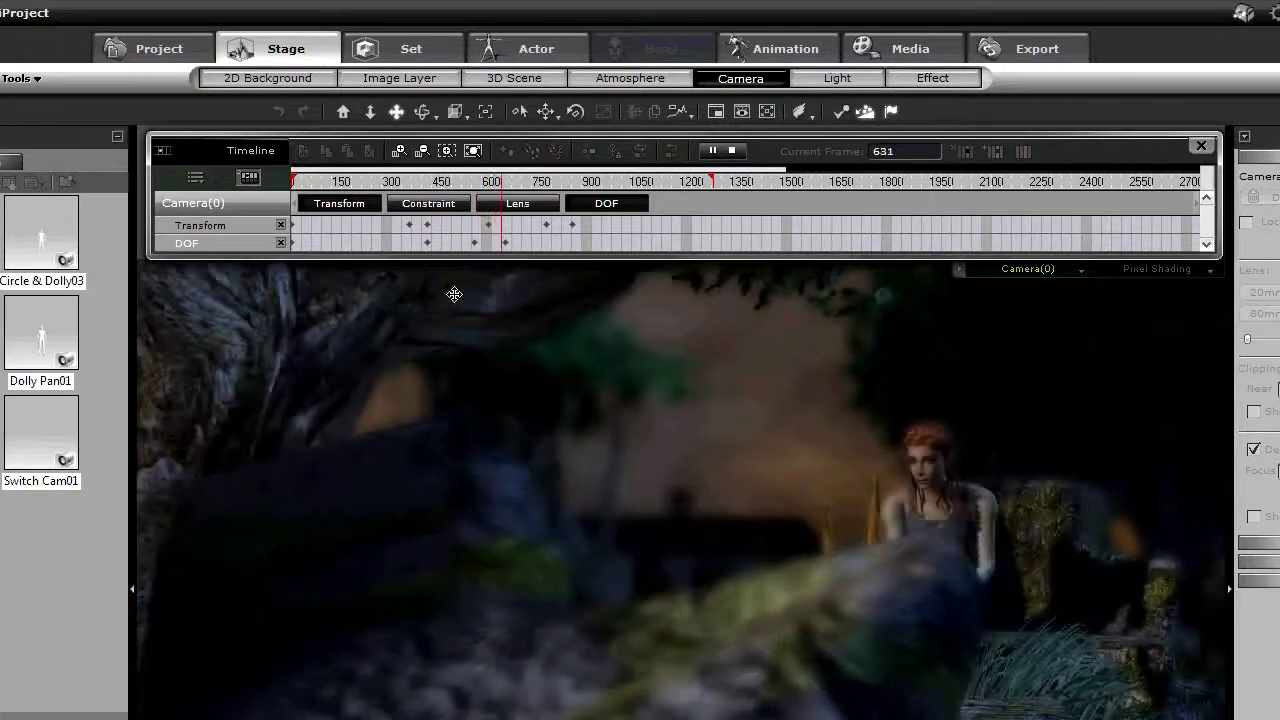
pyautogui.click(474, 243)
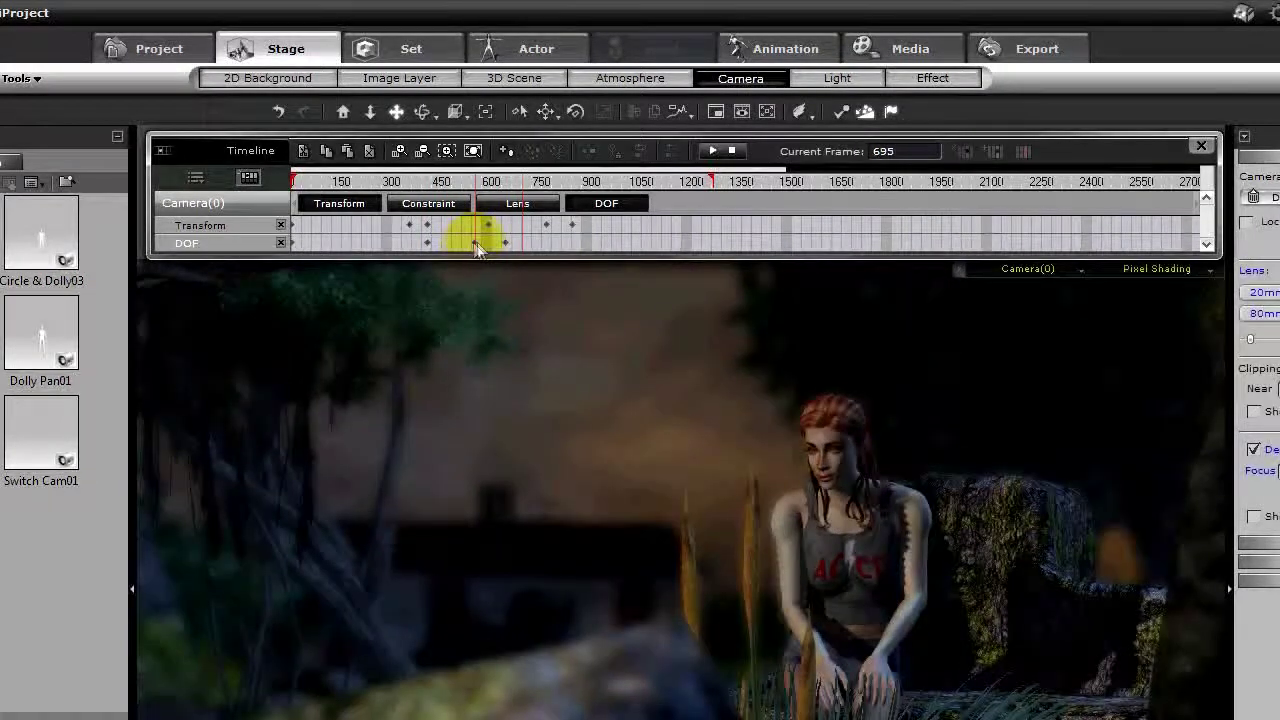
pyautogui.click(478, 243)
pyautogui.click(503, 242)
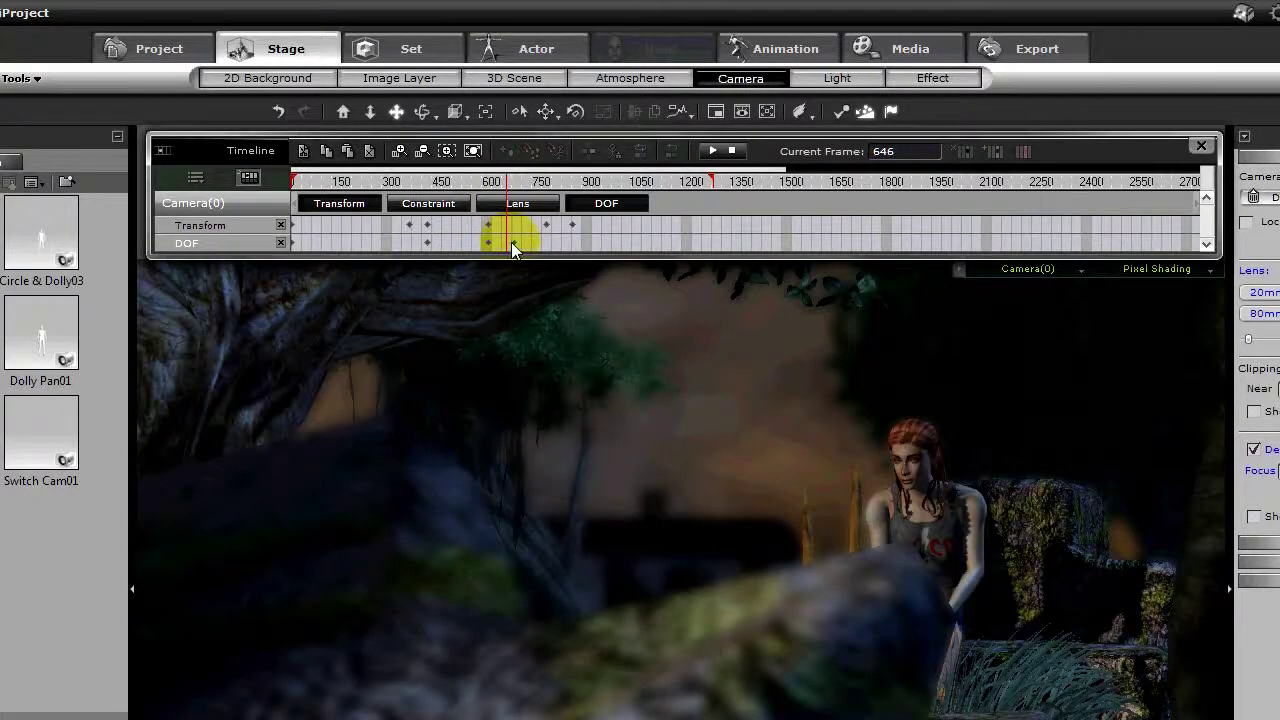
pyautogui.click(425, 243)
pyautogui.press('space')
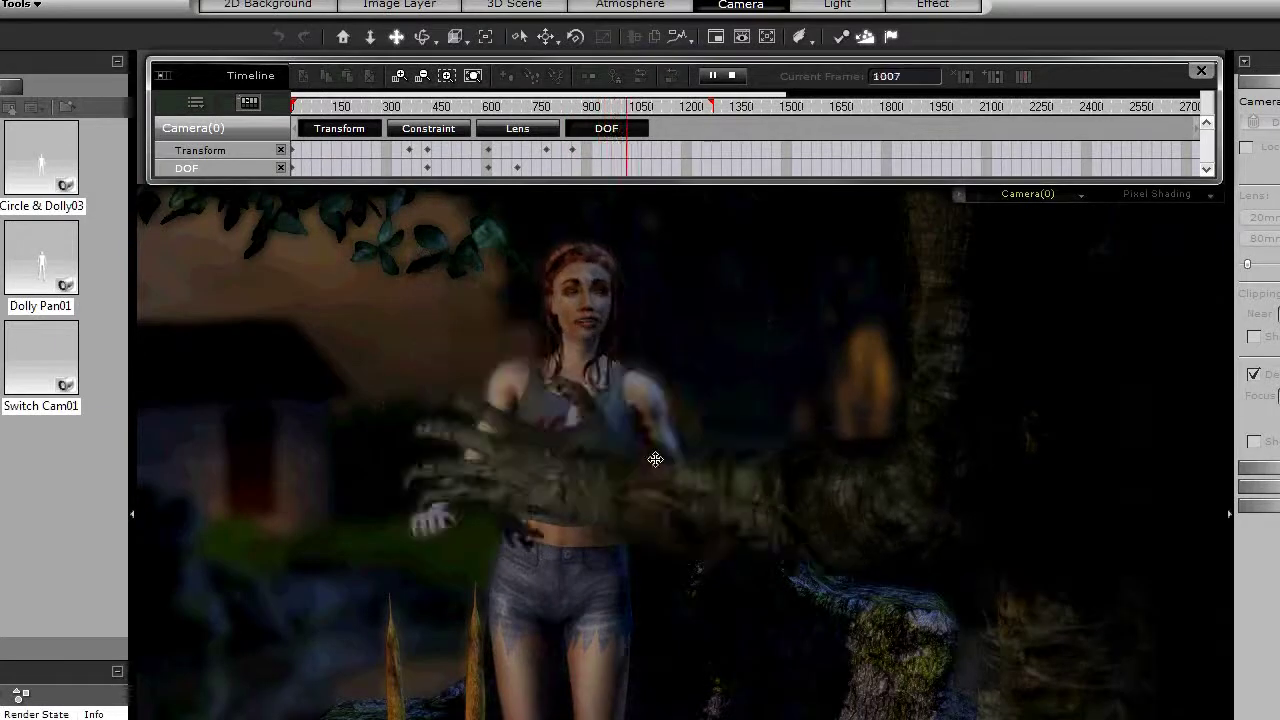
pyautogui.press('space')
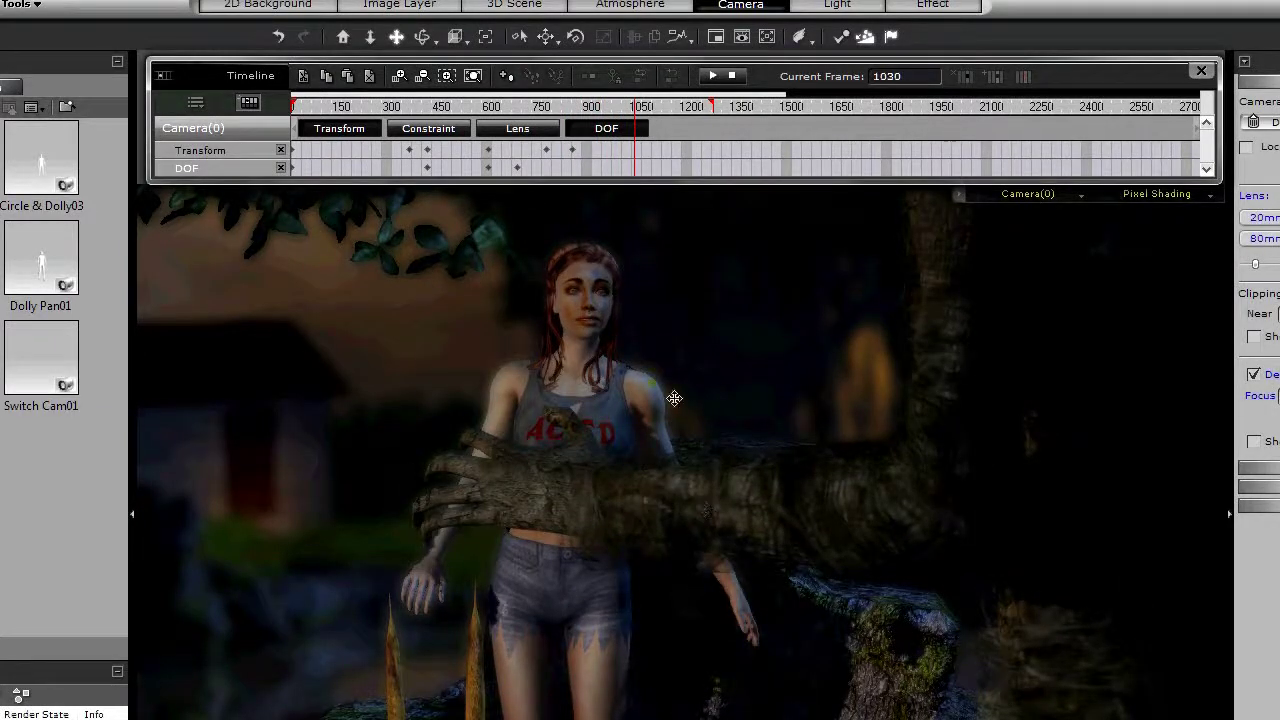
# - Drag the DOF key near frame 750 to a later frame and preview the focus change
pyautogui.click(517, 167)
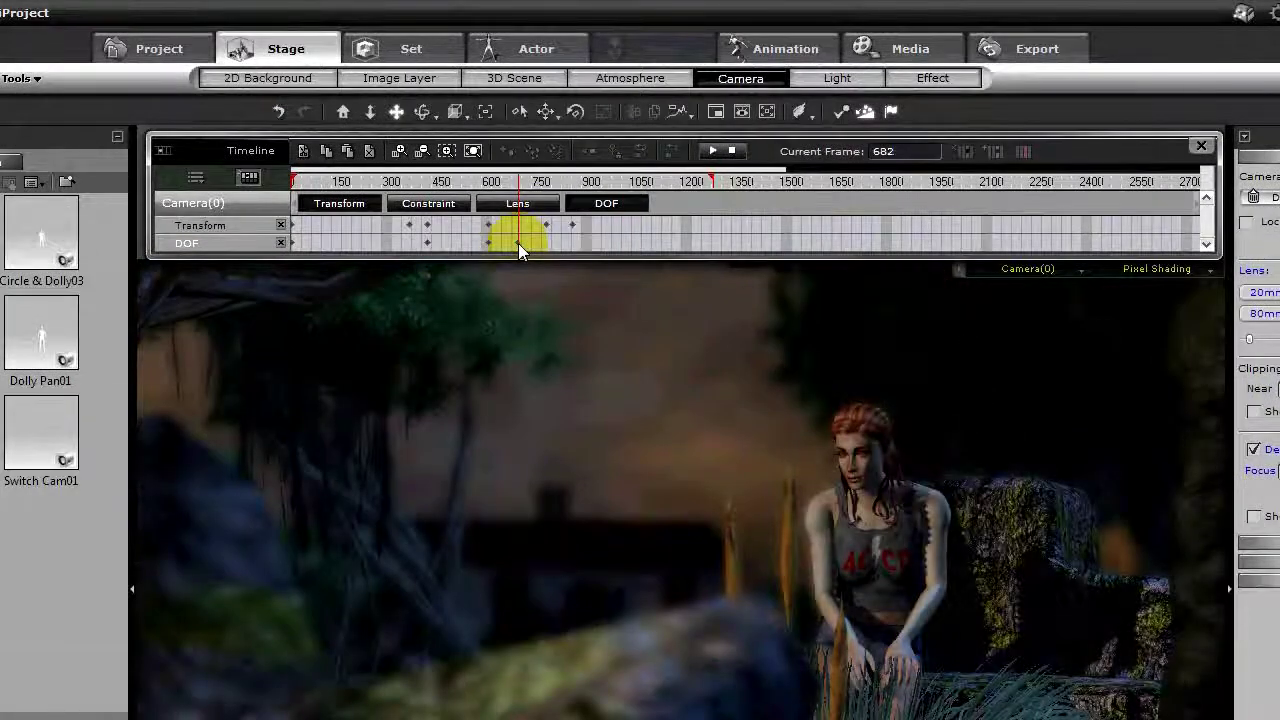
pyautogui.moveTo(518, 243); pyautogui.dragTo(585, 250)
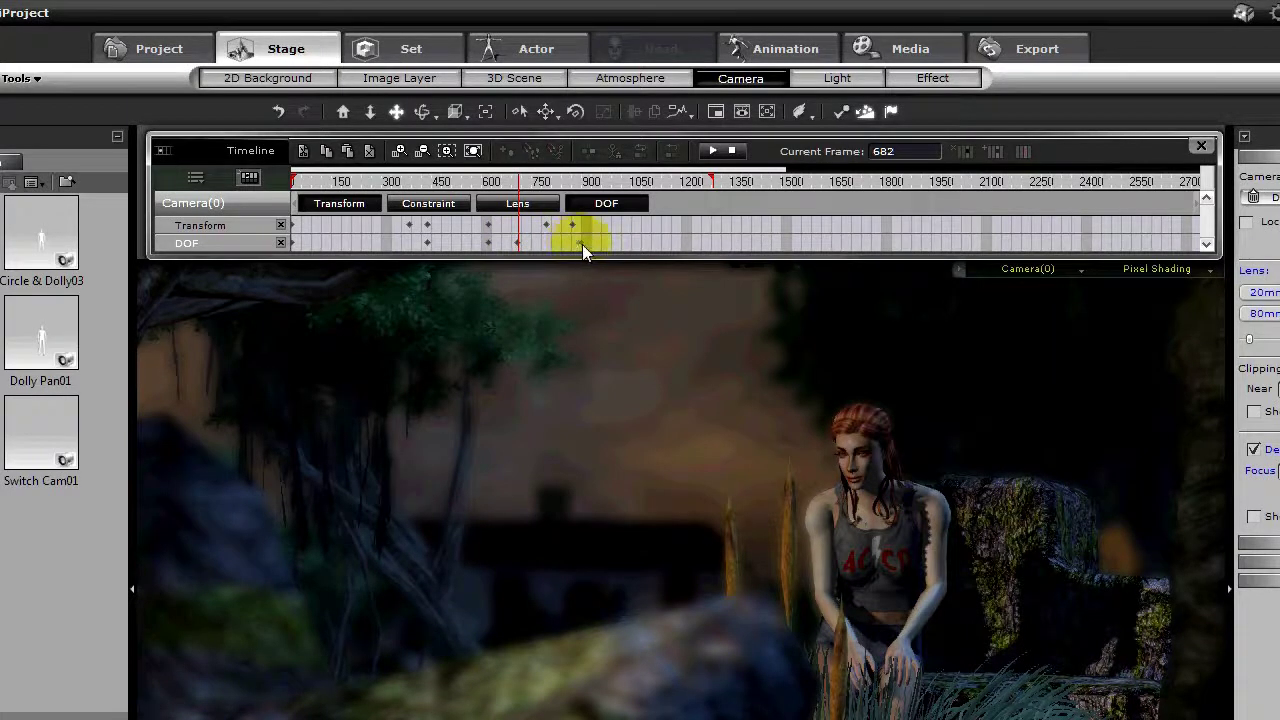
pyautogui.click(582, 244)
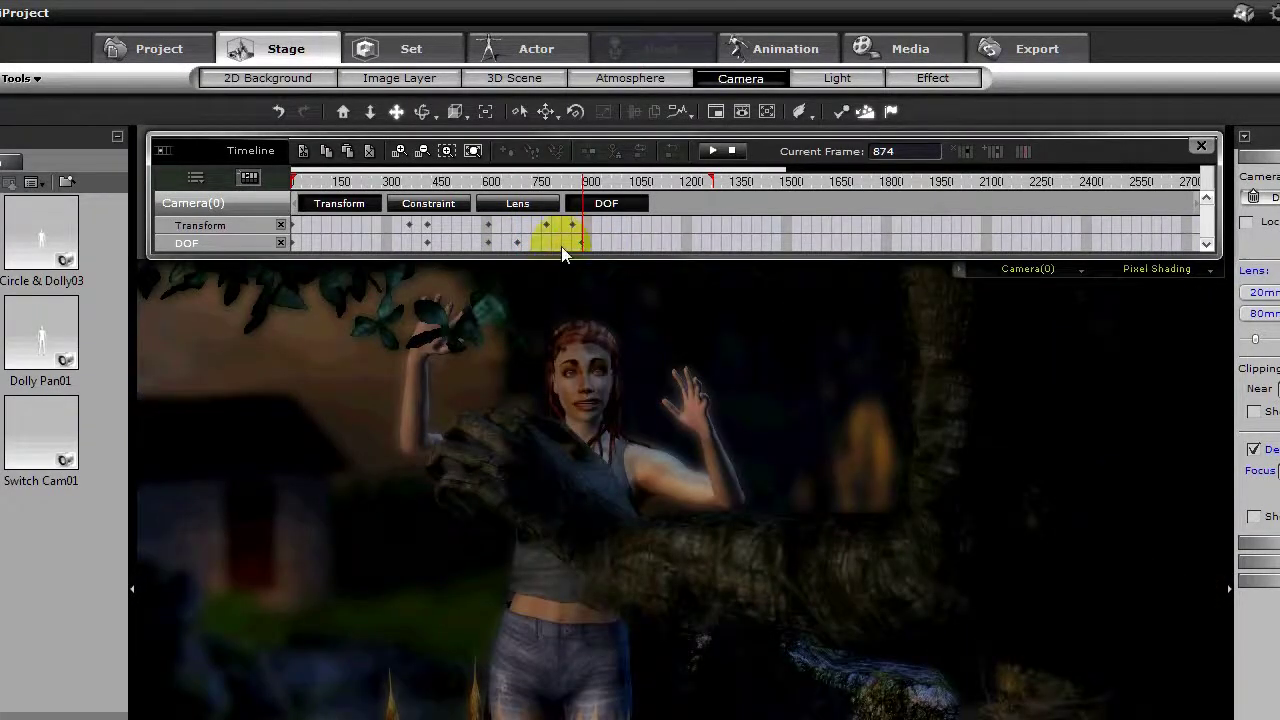
pyautogui.click(561, 246)
pyautogui.press('space')
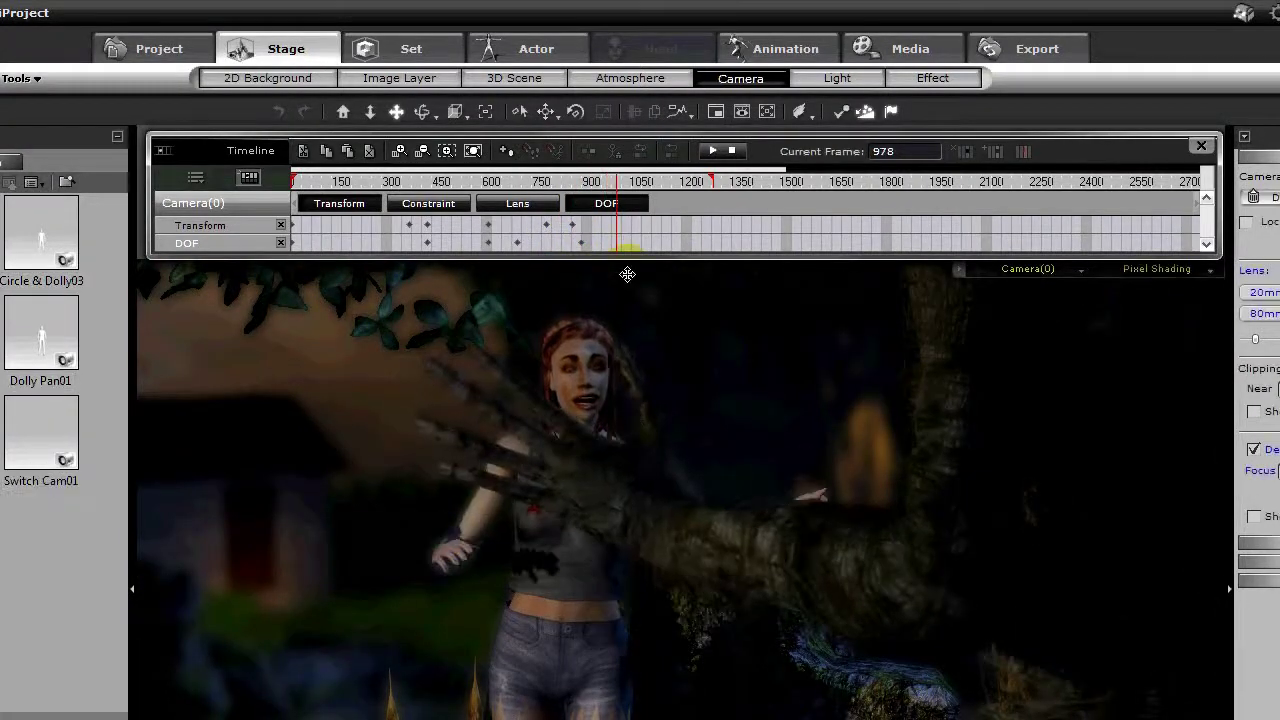
# - At frame 955, focus on the swamp man's claw hand (Focus 262) with Range 300
pyautogui.click(609, 247)
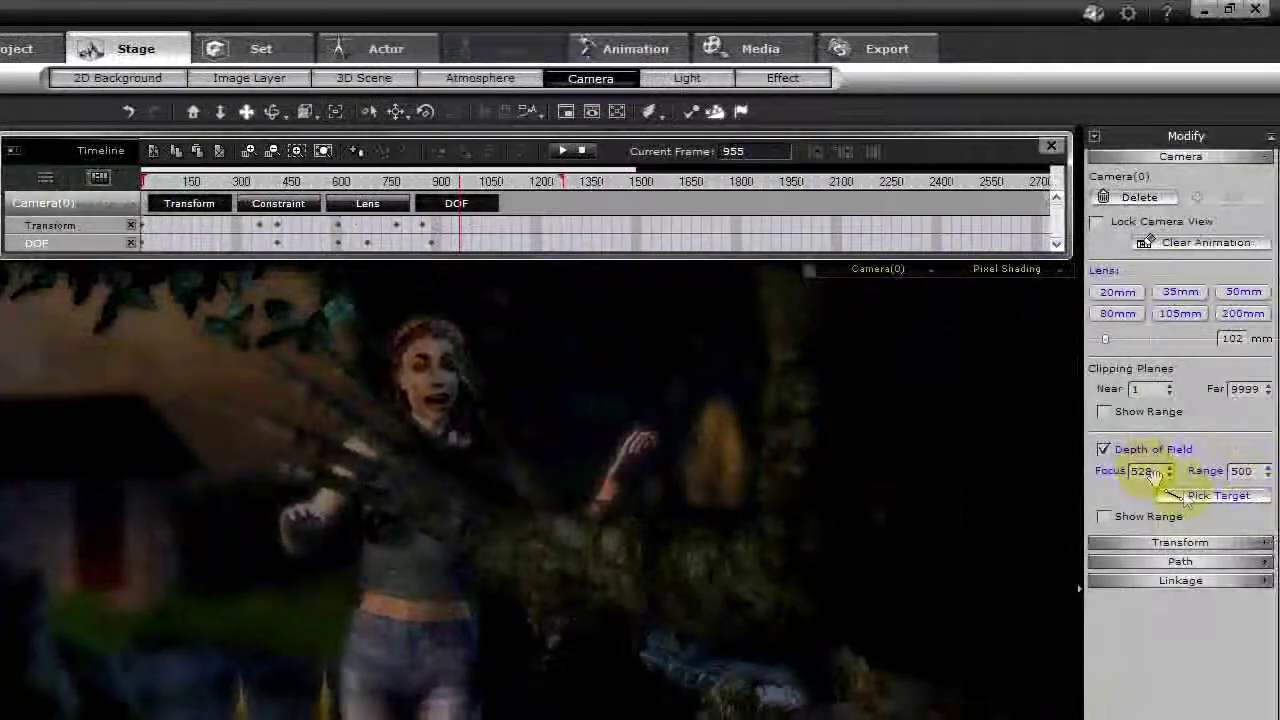
pyautogui.click(1192, 494)
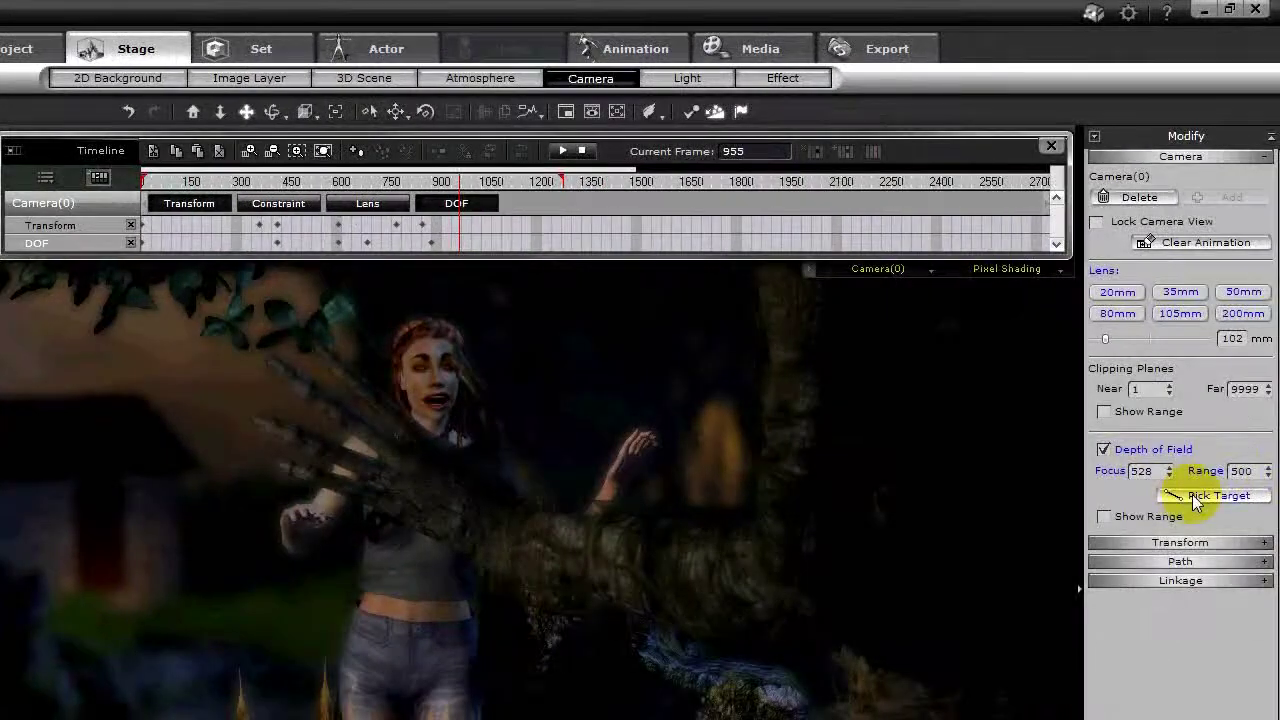
pyautogui.click(501, 526)
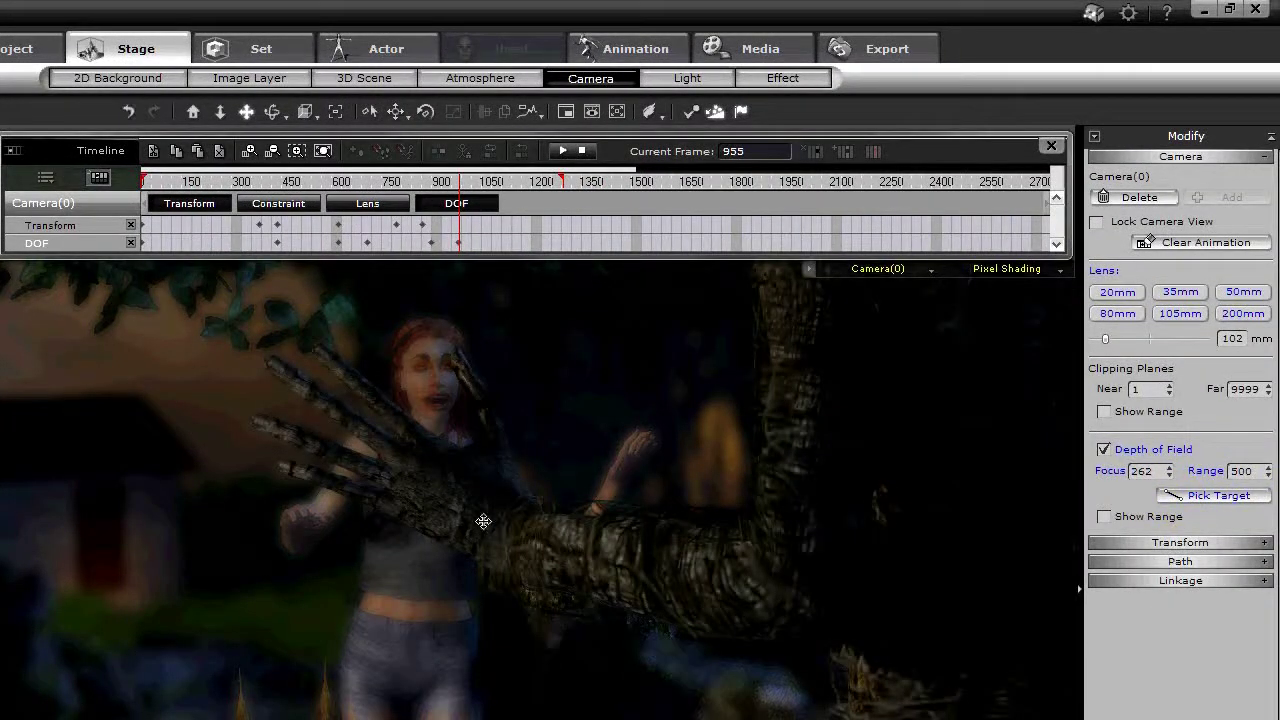
pyautogui.click(458, 243)
pyautogui.click(1243, 389)
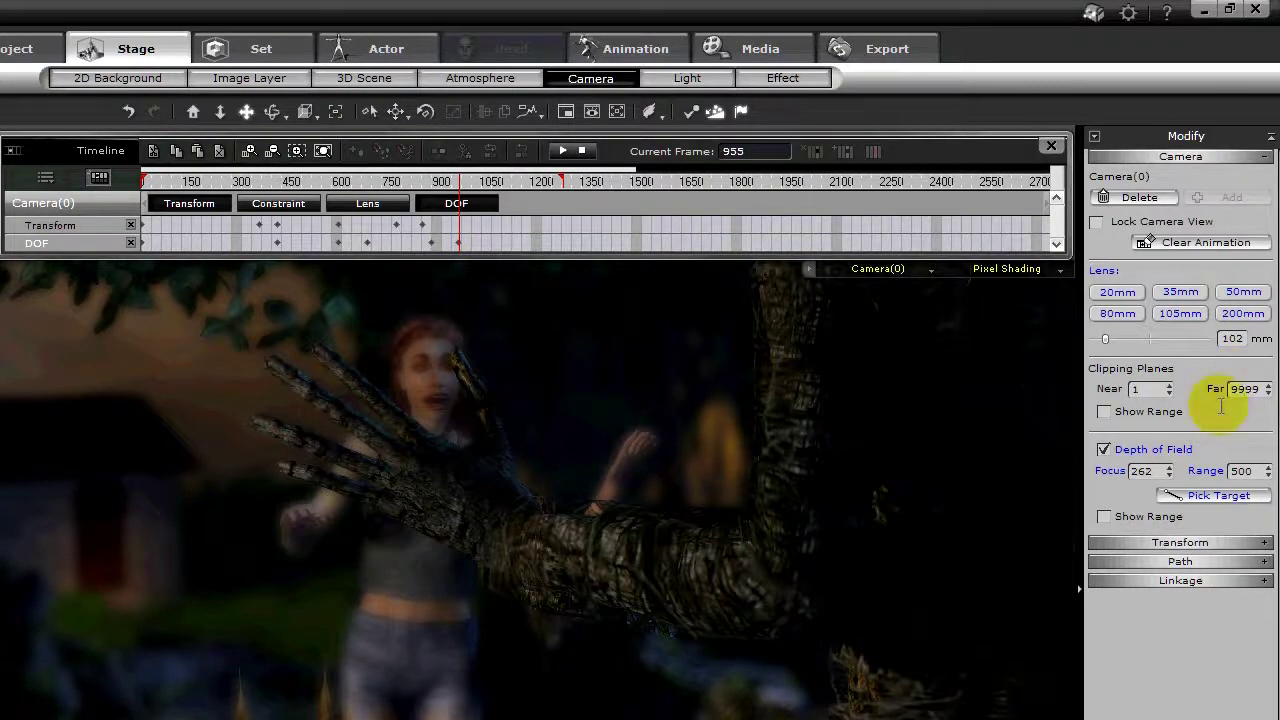
pyautogui.click(1255, 471)
pyautogui.moveTo(1247, 471); pyautogui.dragTo(1228, 471)
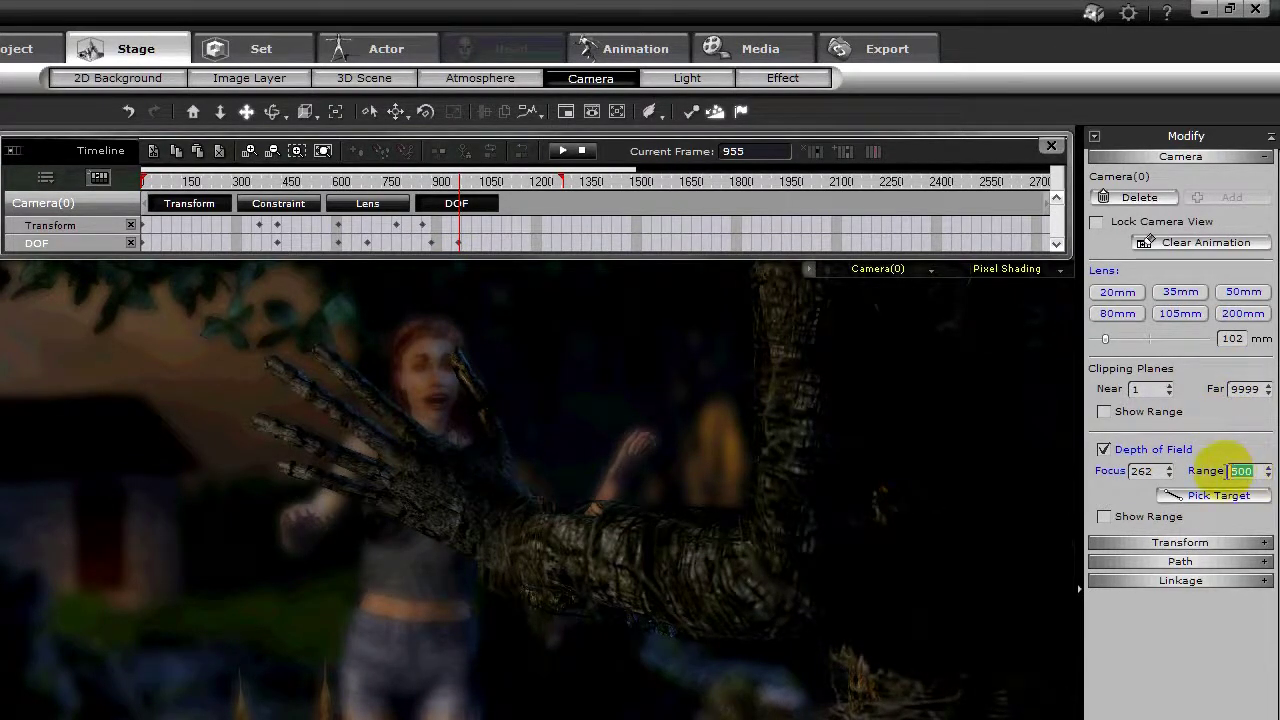
pyautogui.write('300')
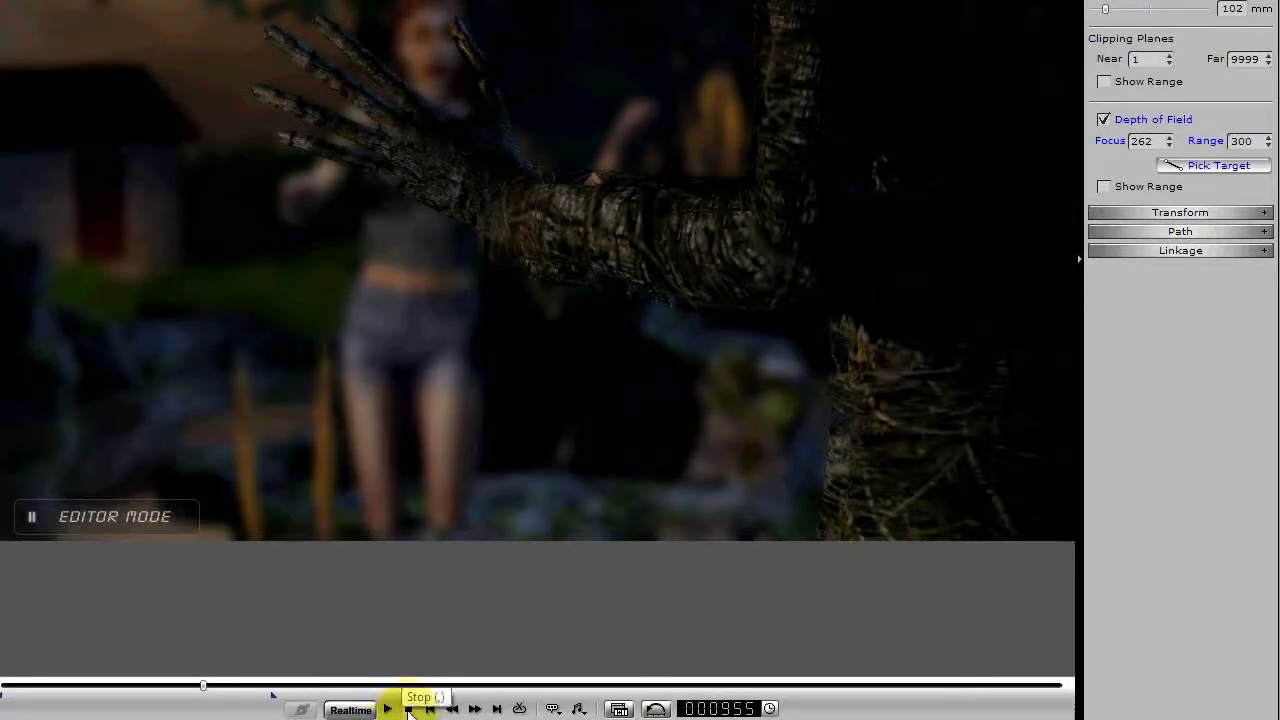
# - Rewind and replay the shot to check the rack focus onto the claw hand
pyautogui.click(409, 709)
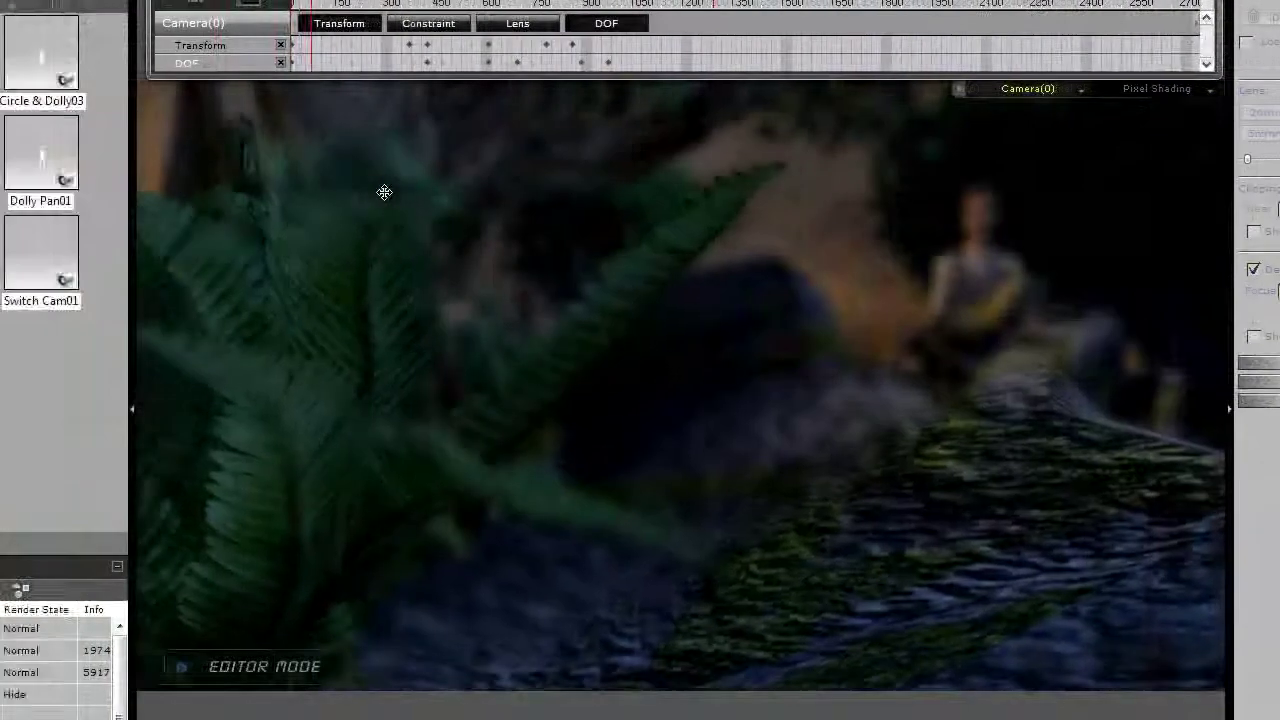
pyautogui.press('space')
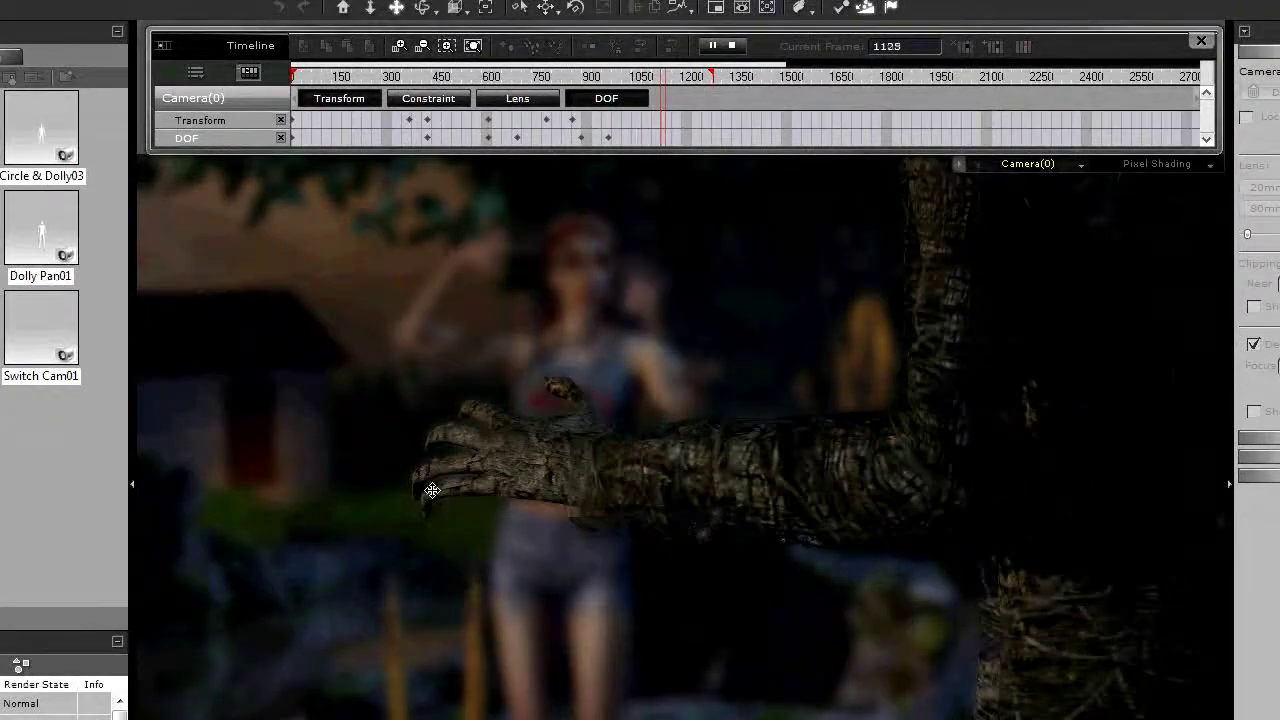
# - Move to frame 1114 on the focus track and pick Brandine as the focus target
pyautogui.press('space')
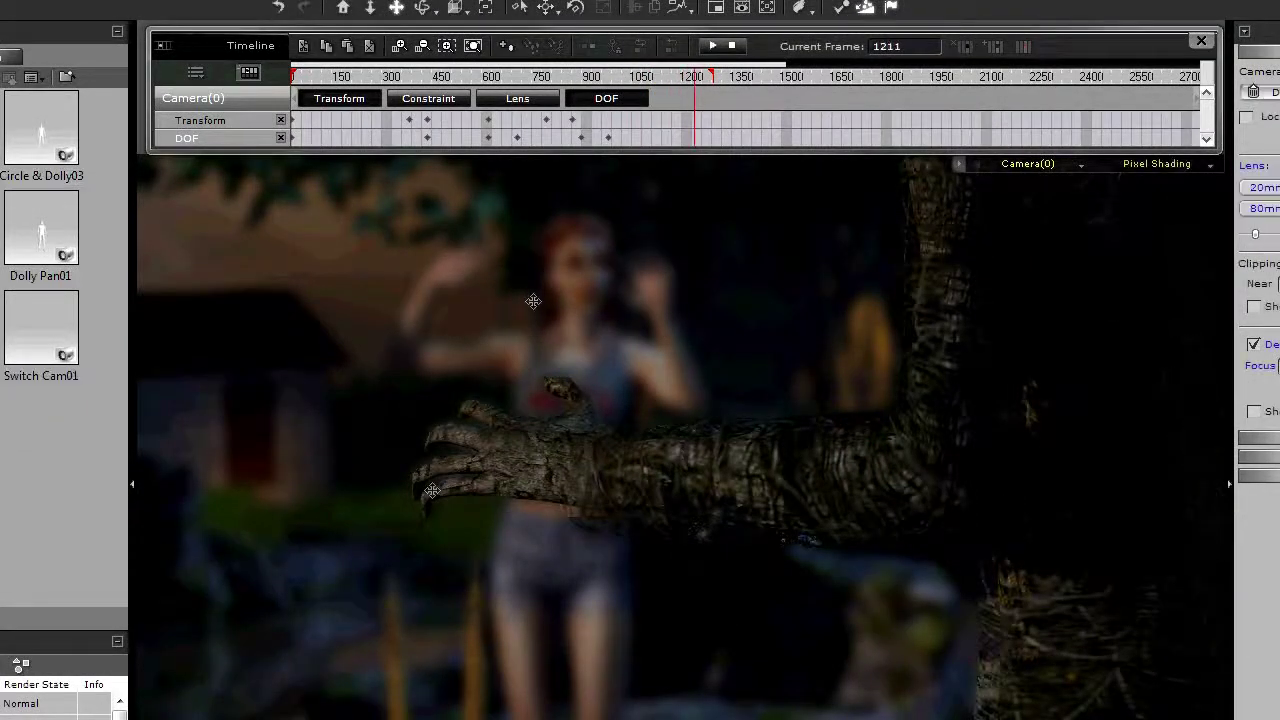
pyautogui.click(610, 137)
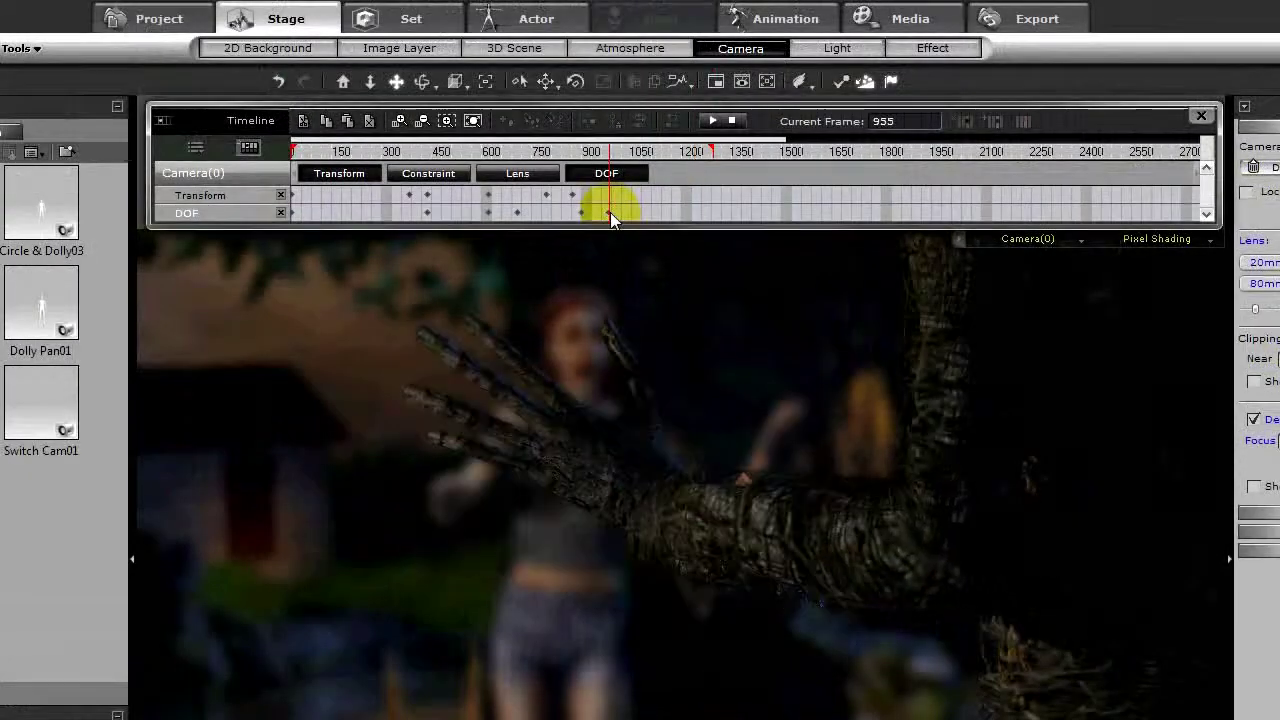
pyautogui.click(639, 212)
pyautogui.moveTo(683, 212); pyautogui.dragTo(662, 212)
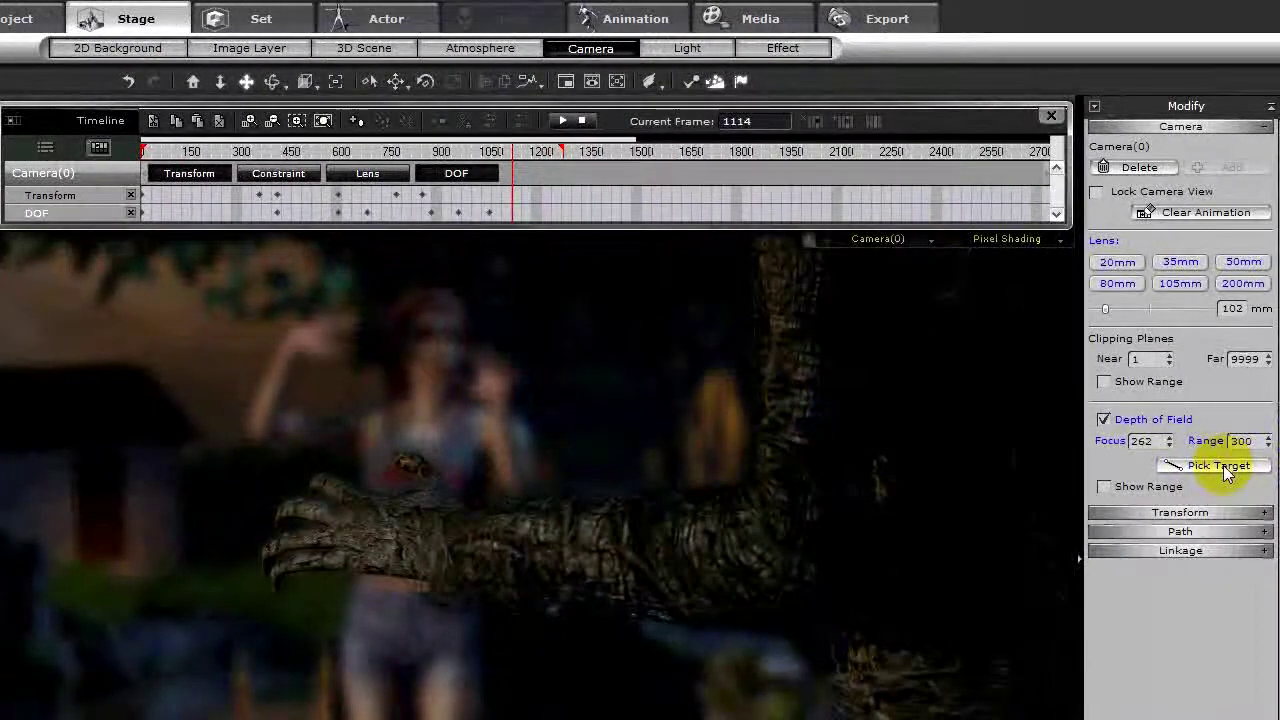
pyautogui.click(1183, 468)
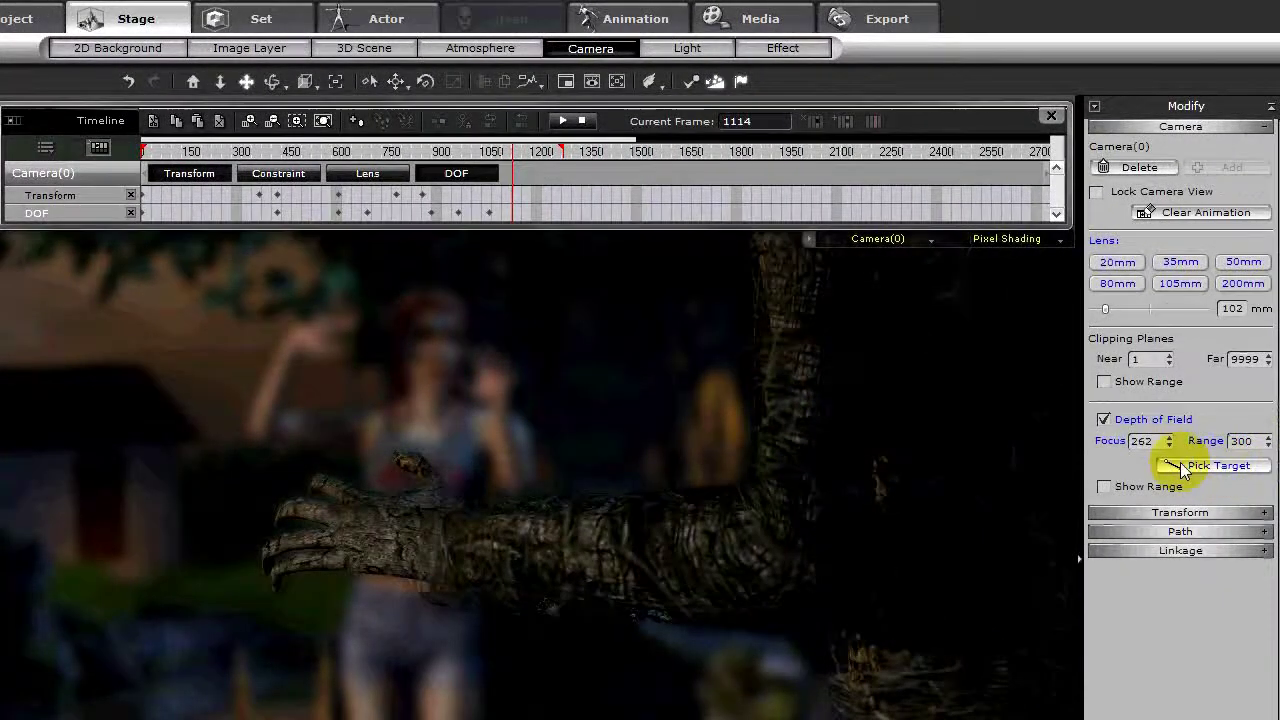
pyautogui.click(438, 352)
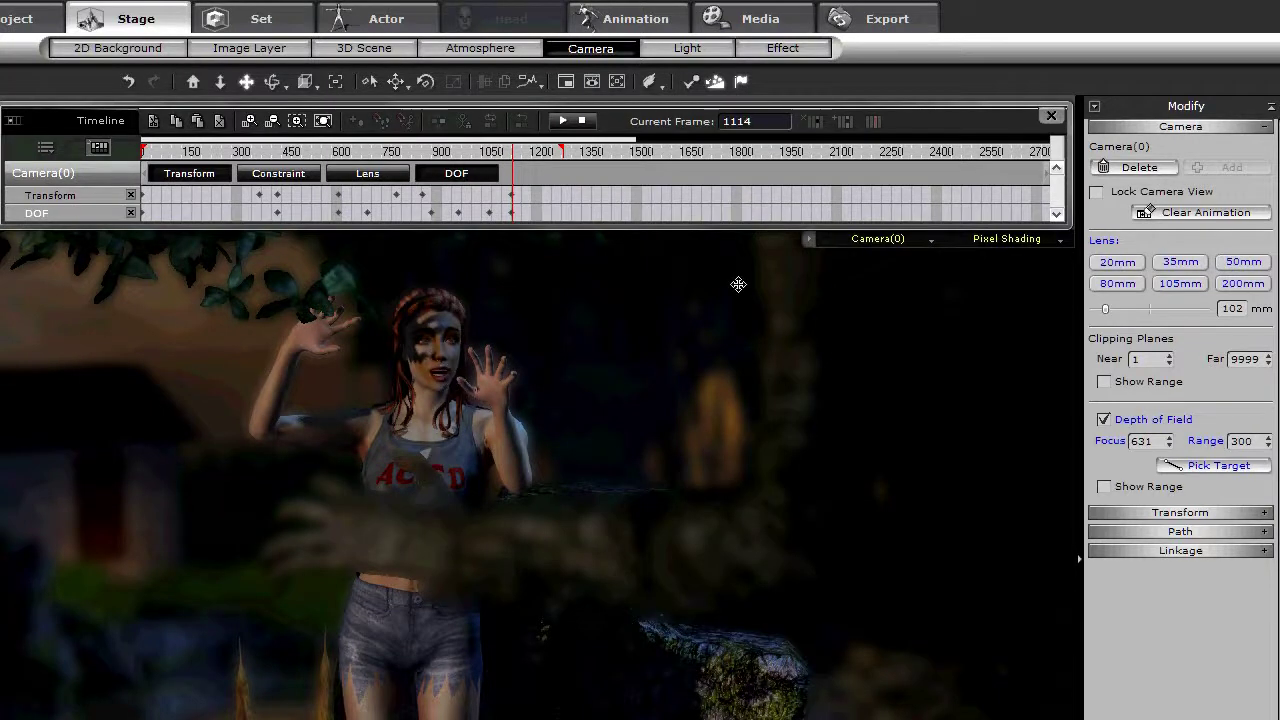
# - Set the focus range to 500, after first entering 400
pyautogui.doubleClick(1240, 441)
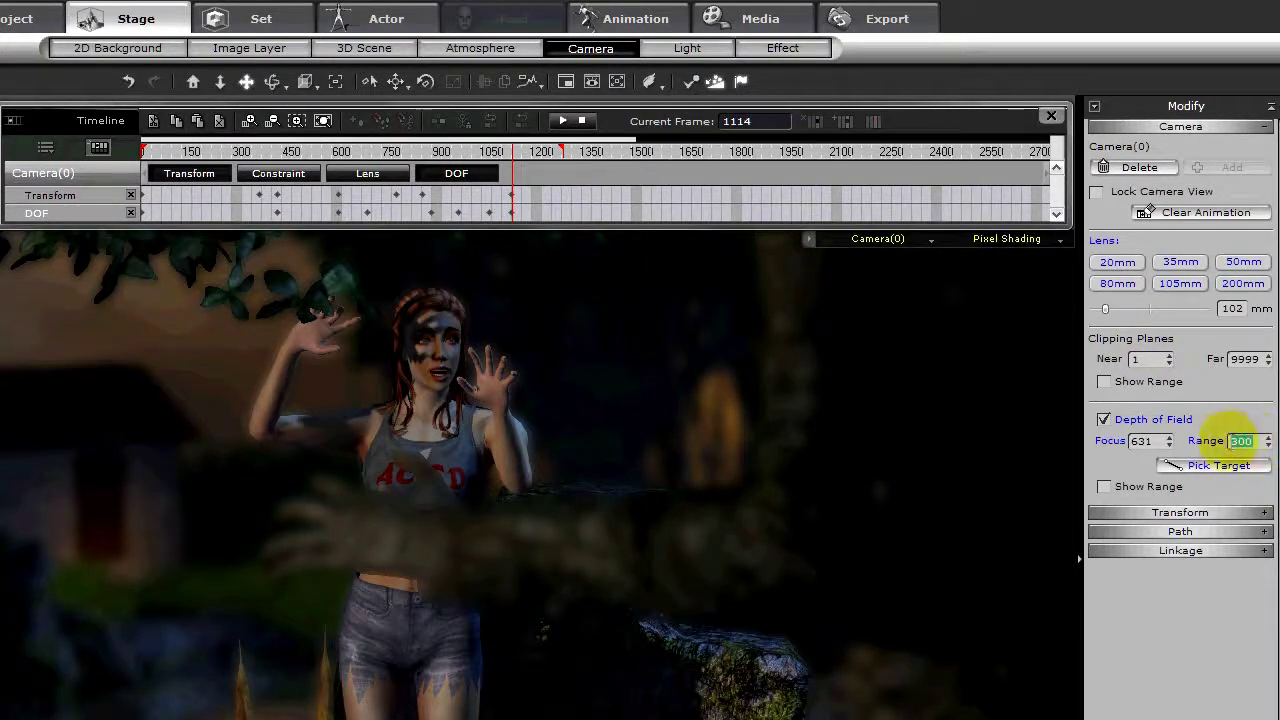
pyautogui.write('400')
pyautogui.press('Return')
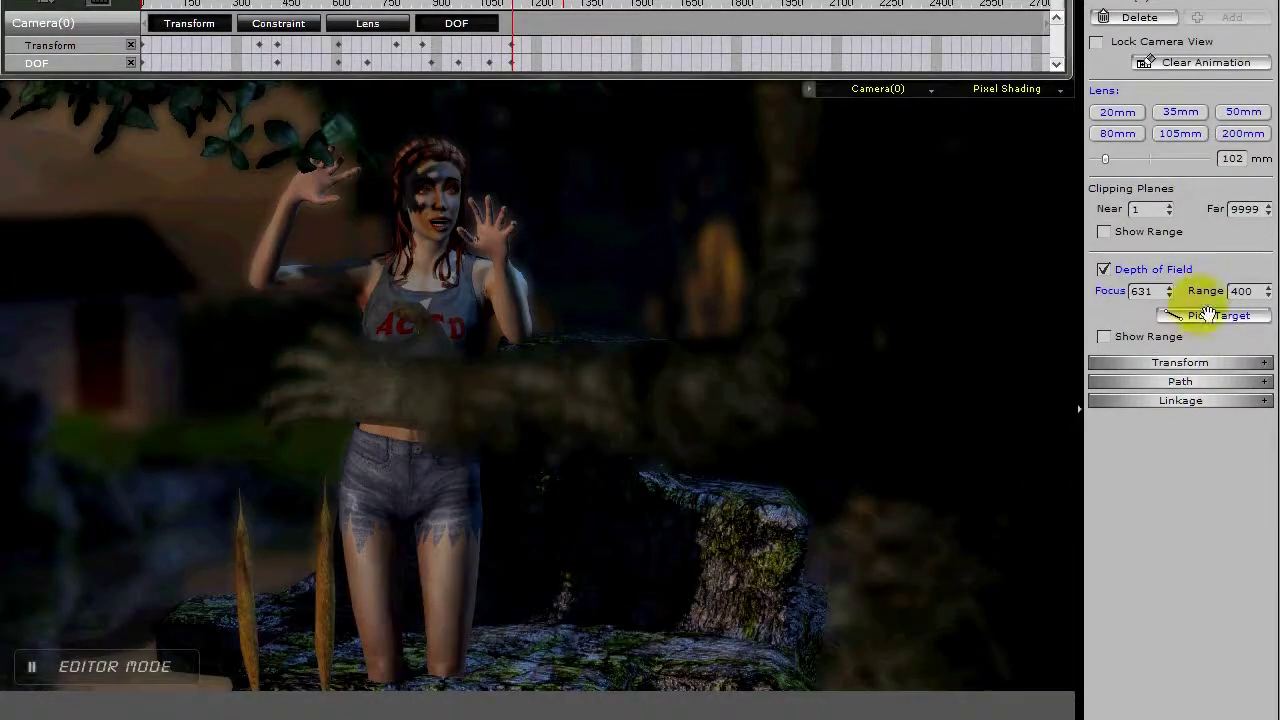
pyautogui.moveTo(1254, 291); pyautogui.dragTo(1225, 296)
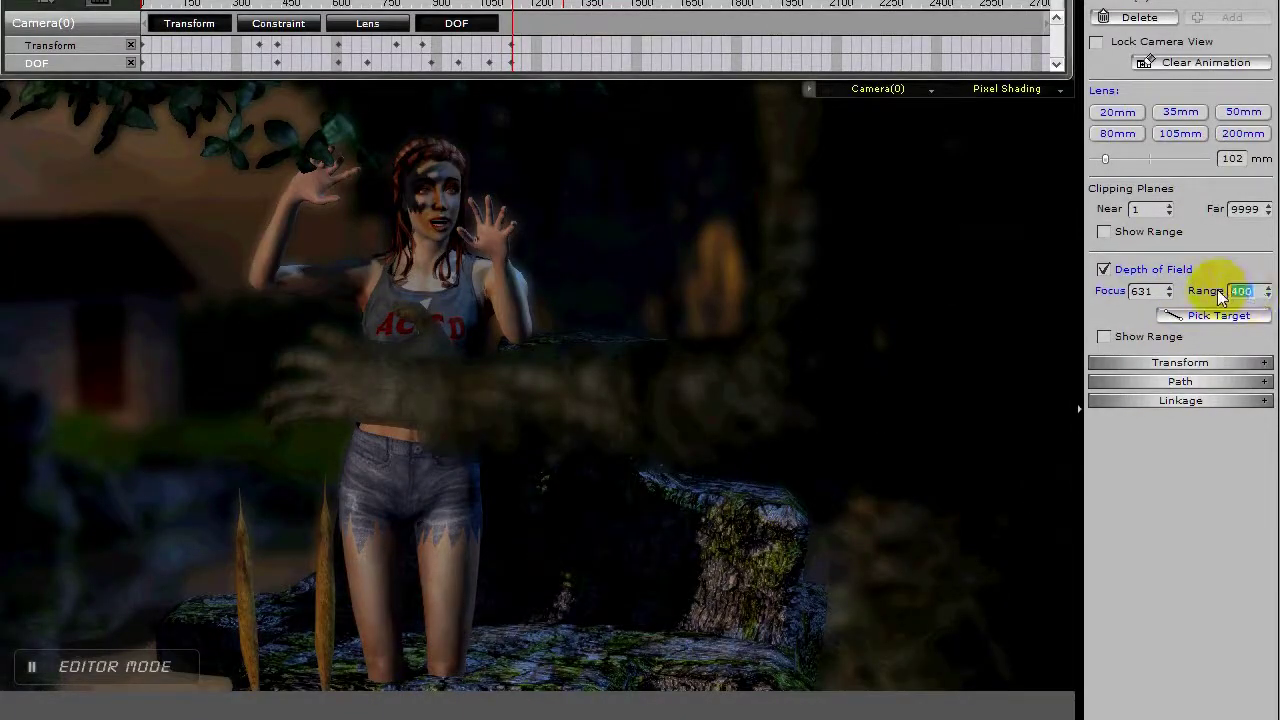
pyautogui.write('500')
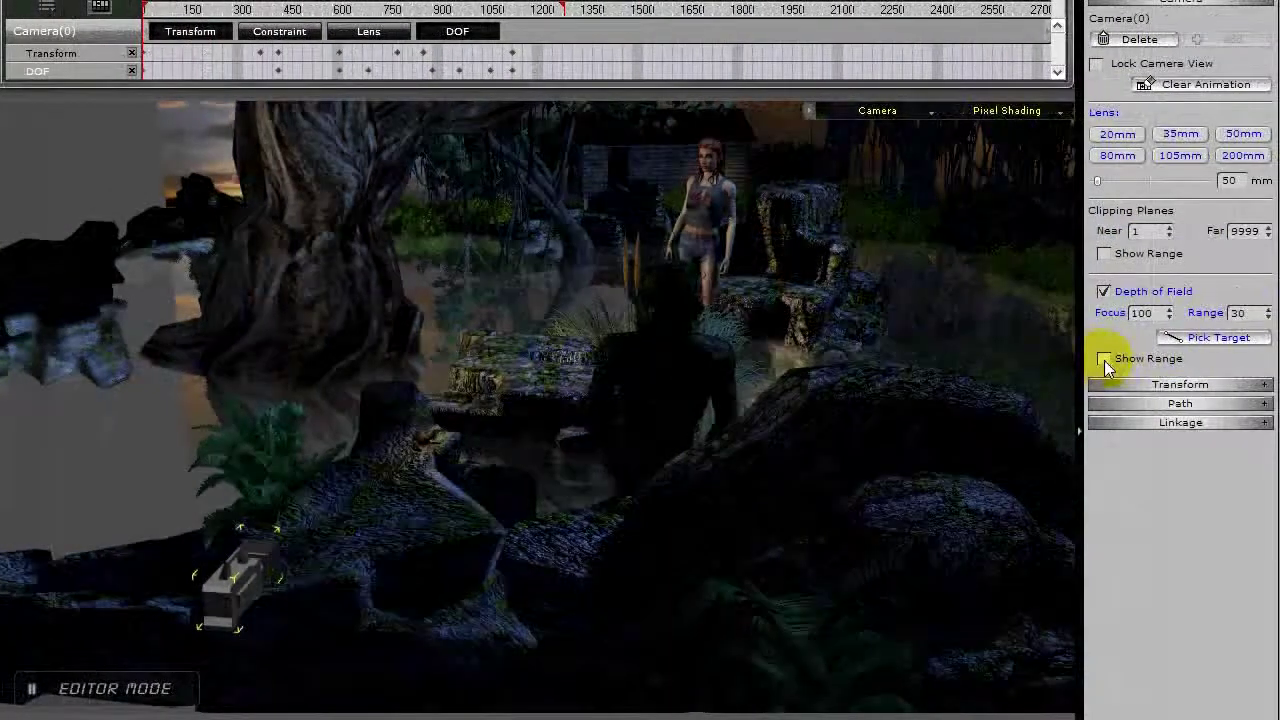
# - Show the depth-of-field range in the viewport and step from the timeline start through the fern focus keys
pyautogui.click(1103, 359)
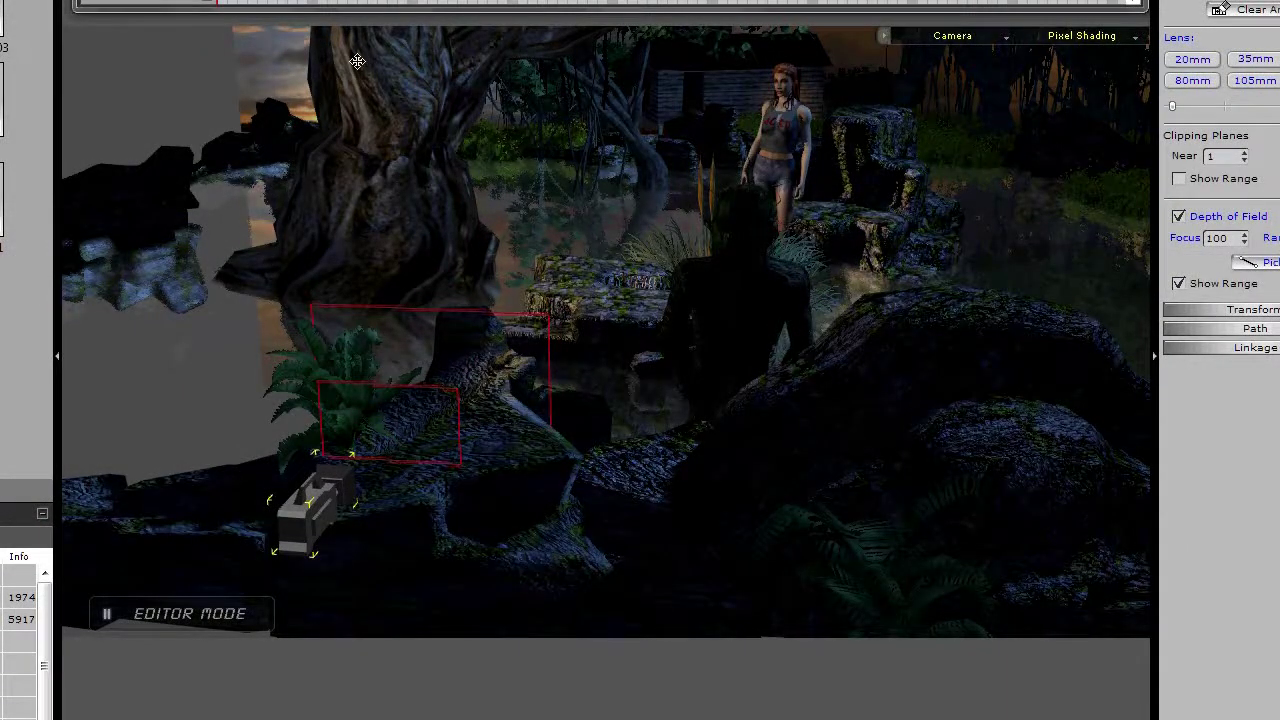
pyautogui.click(367, 73)
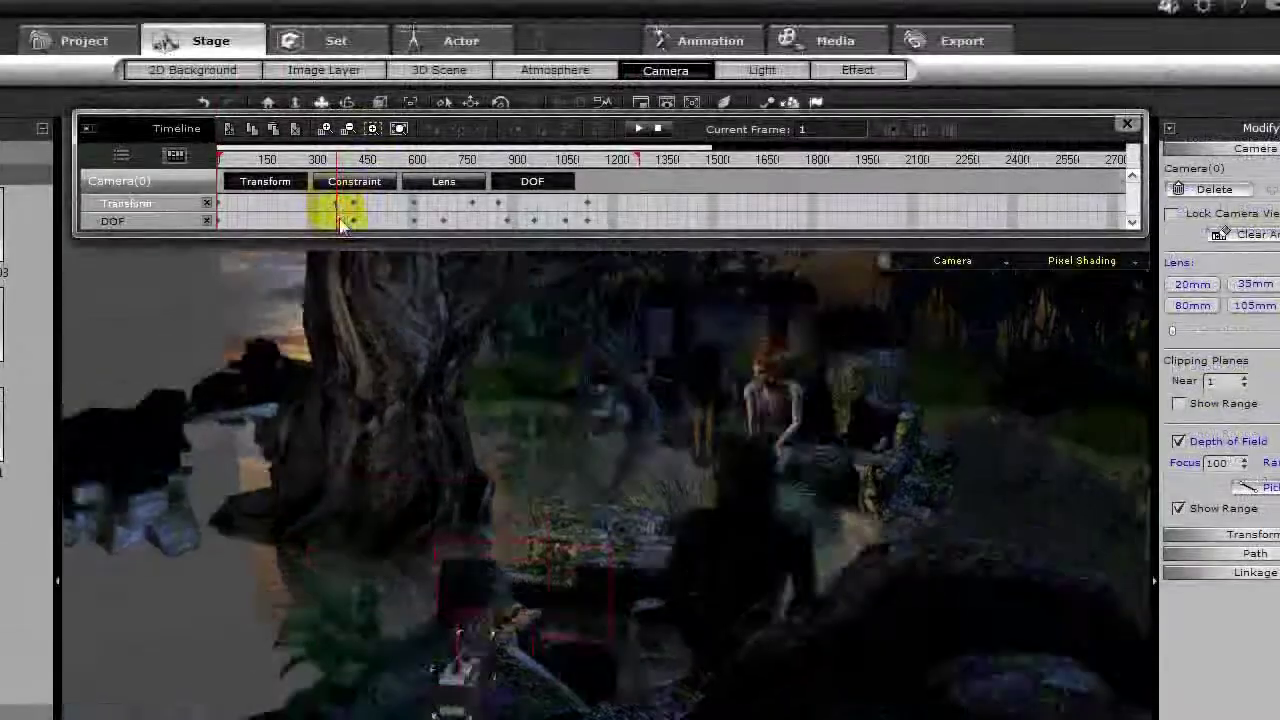
pyautogui.click(339, 220)
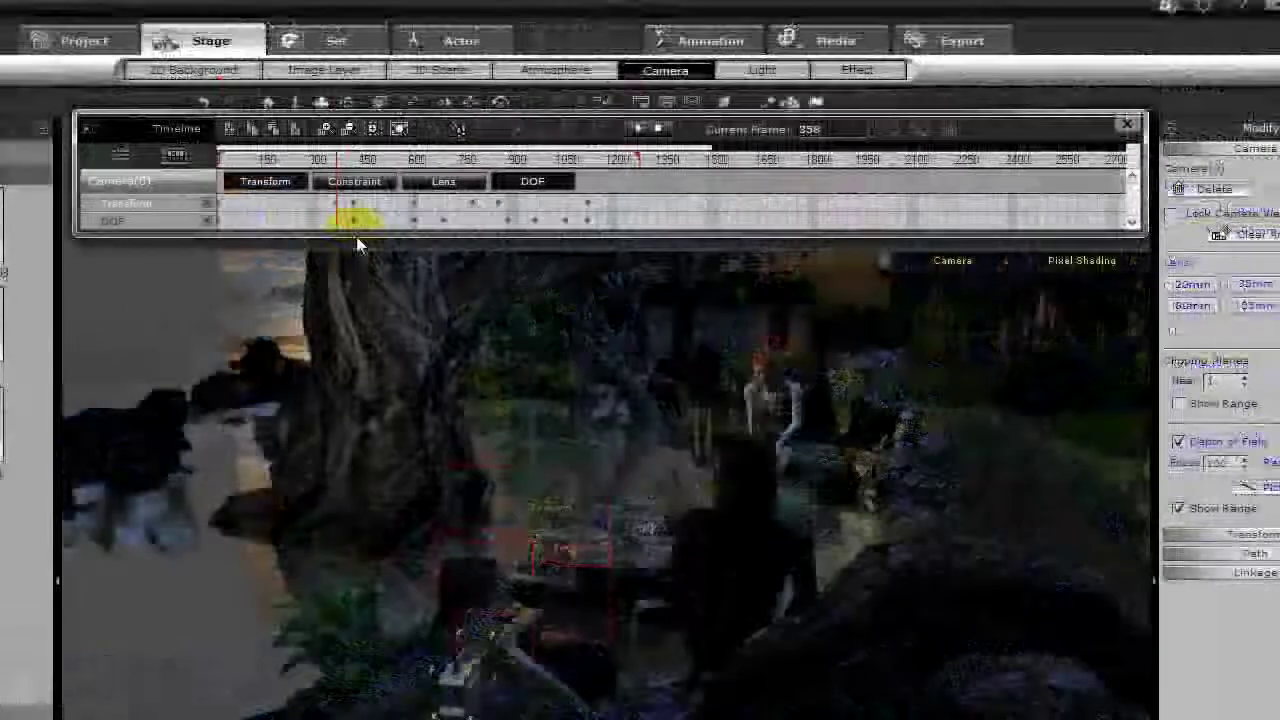
pyautogui.click(356, 220)
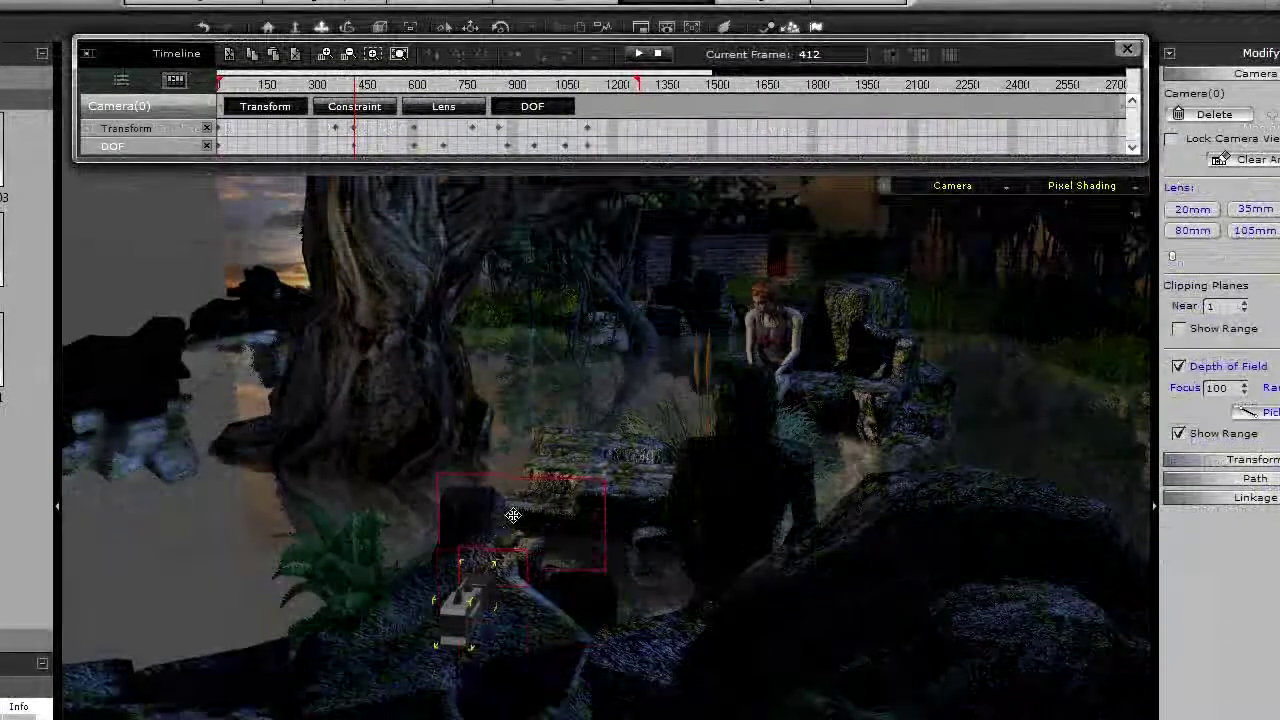
pyautogui.click(418, 146)
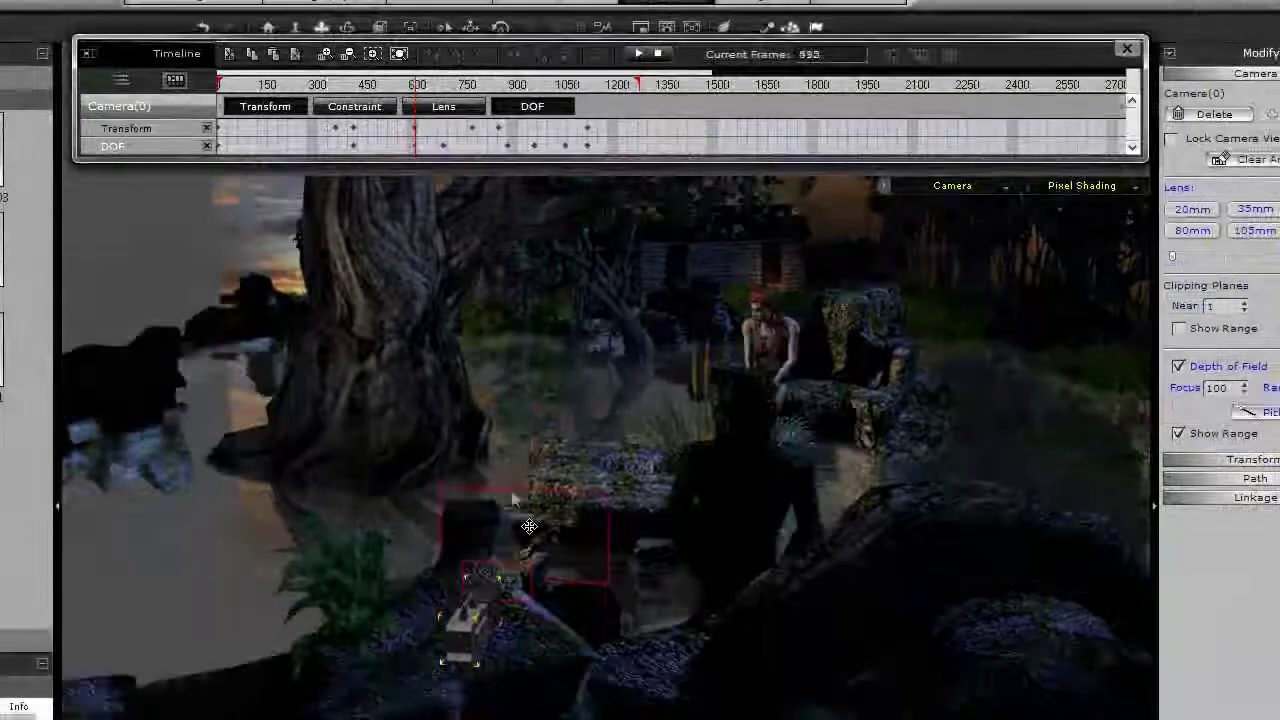
# - Step through the frog, swamp man and Brandine focus keys, ending back on the swamp man key
pyautogui.click(450, 147)
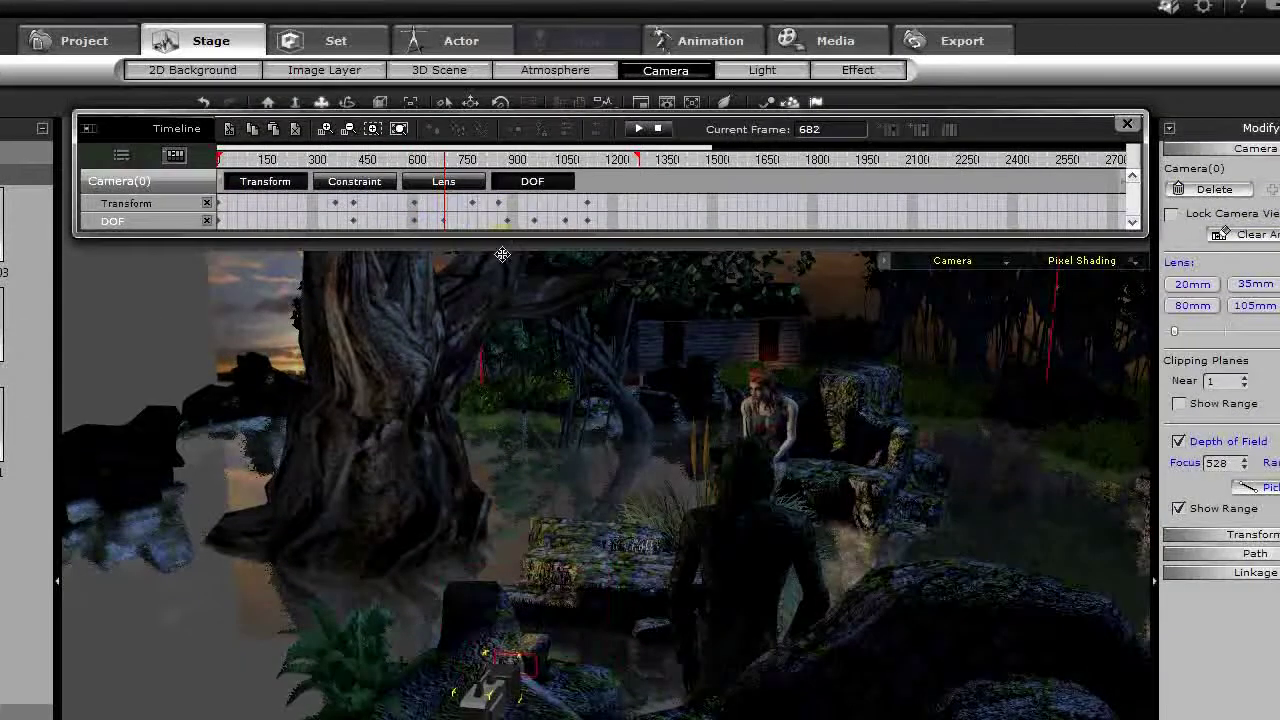
pyautogui.click(508, 220)
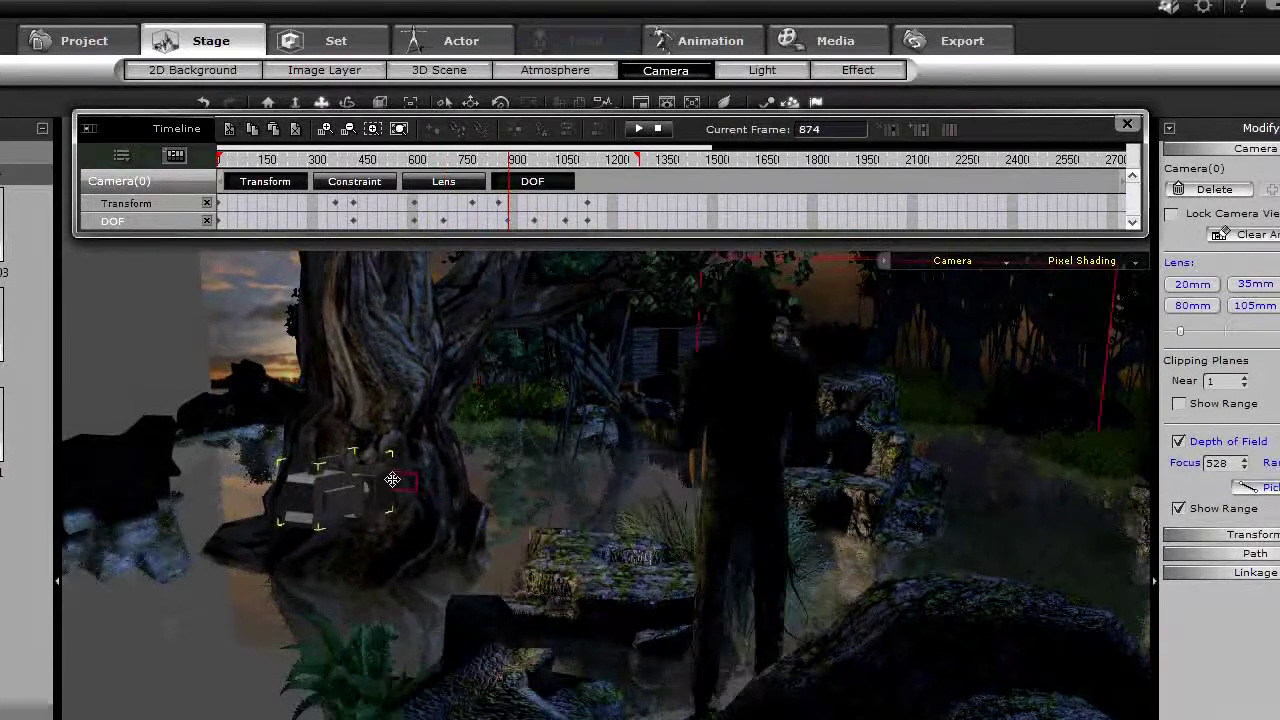
pyautogui.click(521, 220)
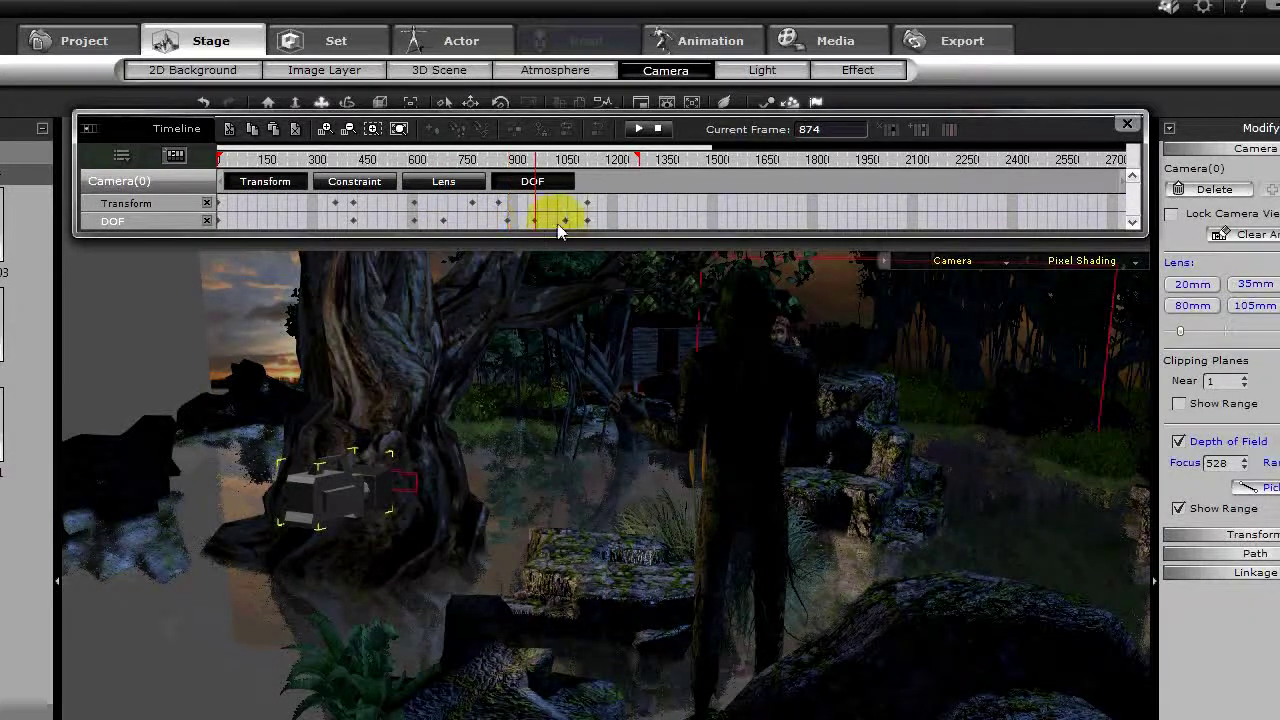
pyautogui.click(566, 220)
pyautogui.click(585, 220)
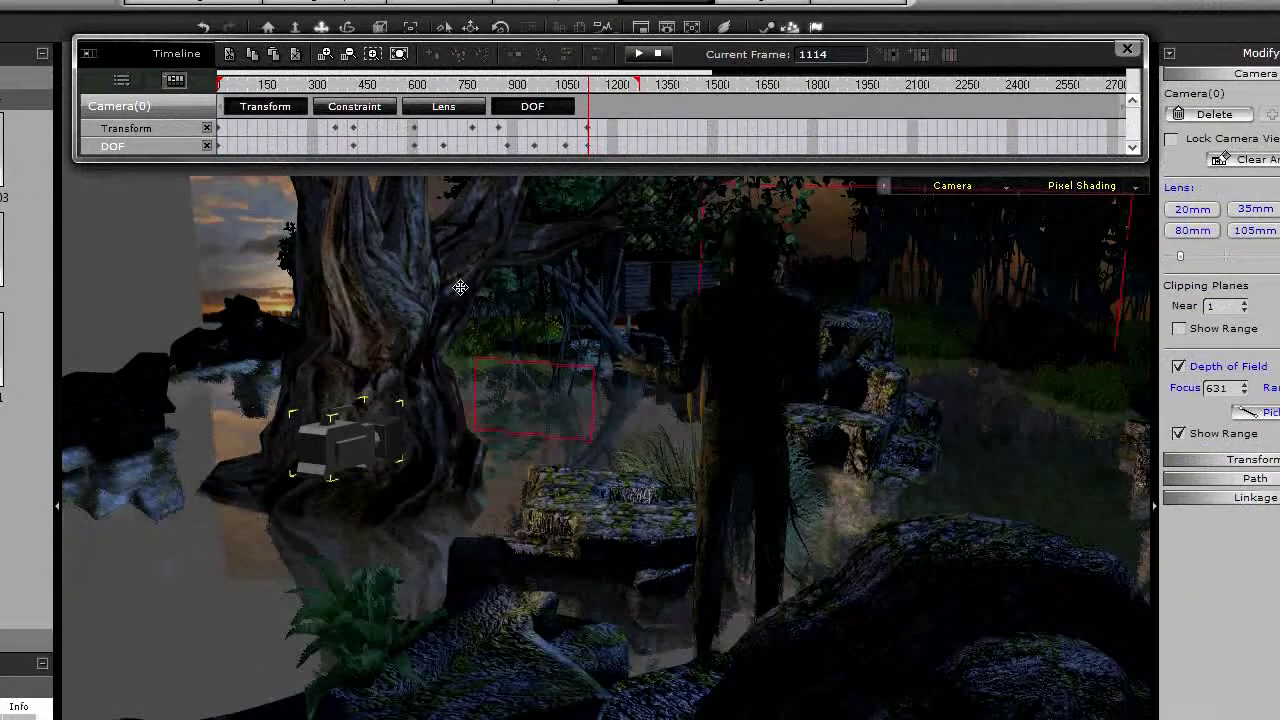
pyautogui.click(566, 146)
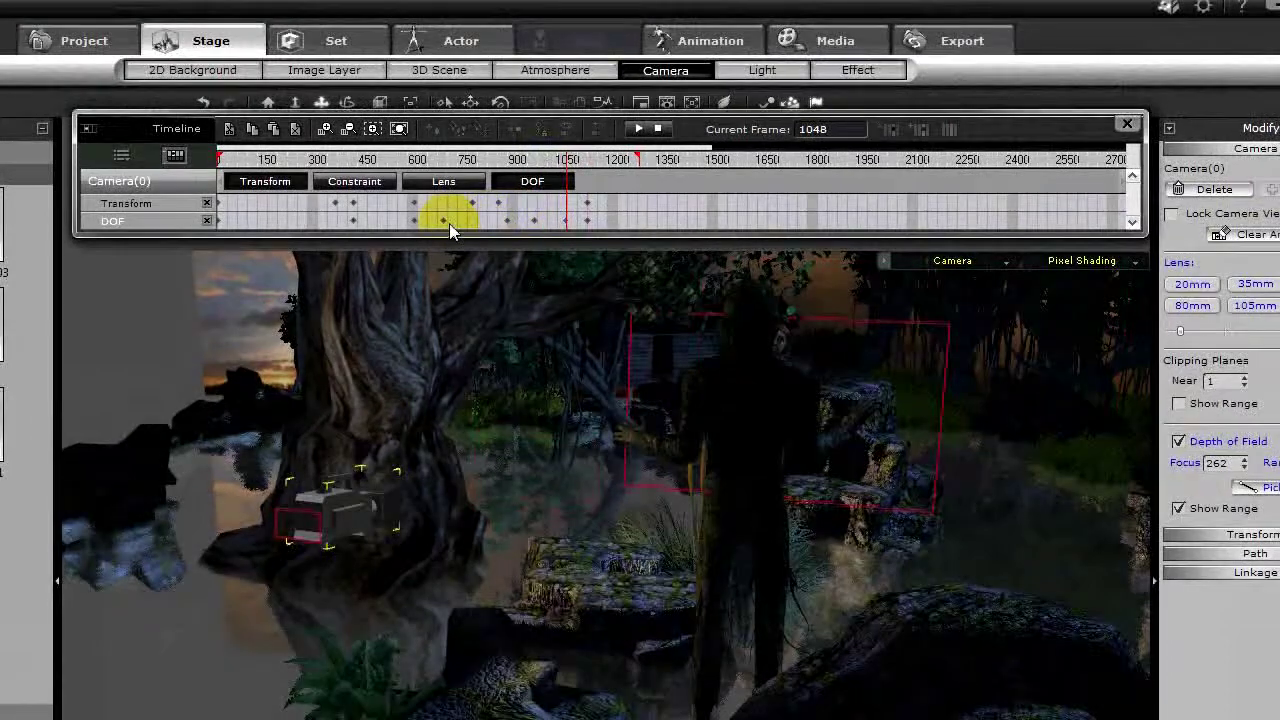